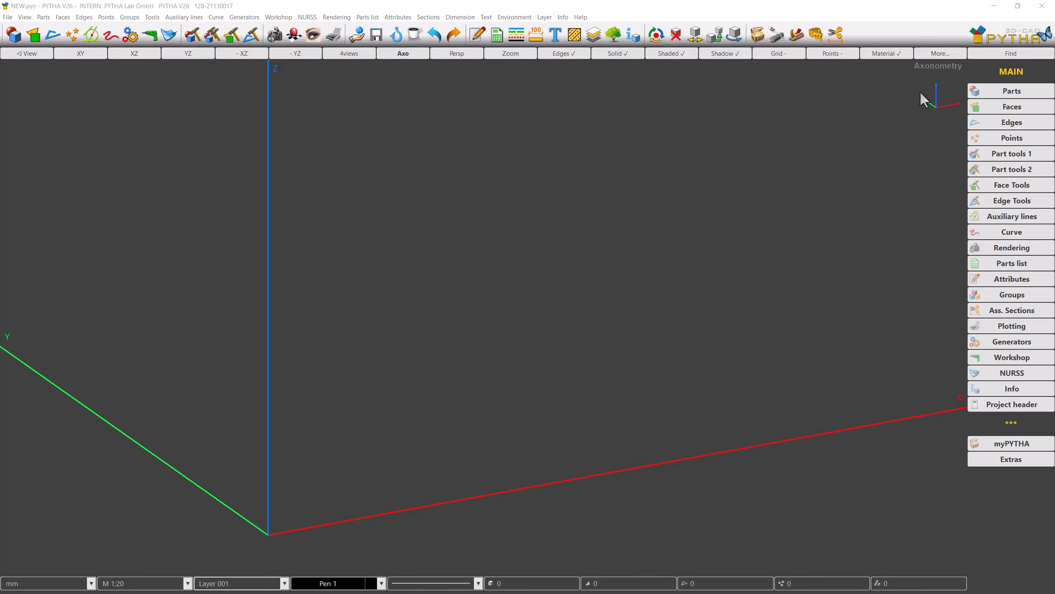
Create a standing block behind the X axis, near the origin, with lengths 38,300,1390 mm.
click(988, 92)
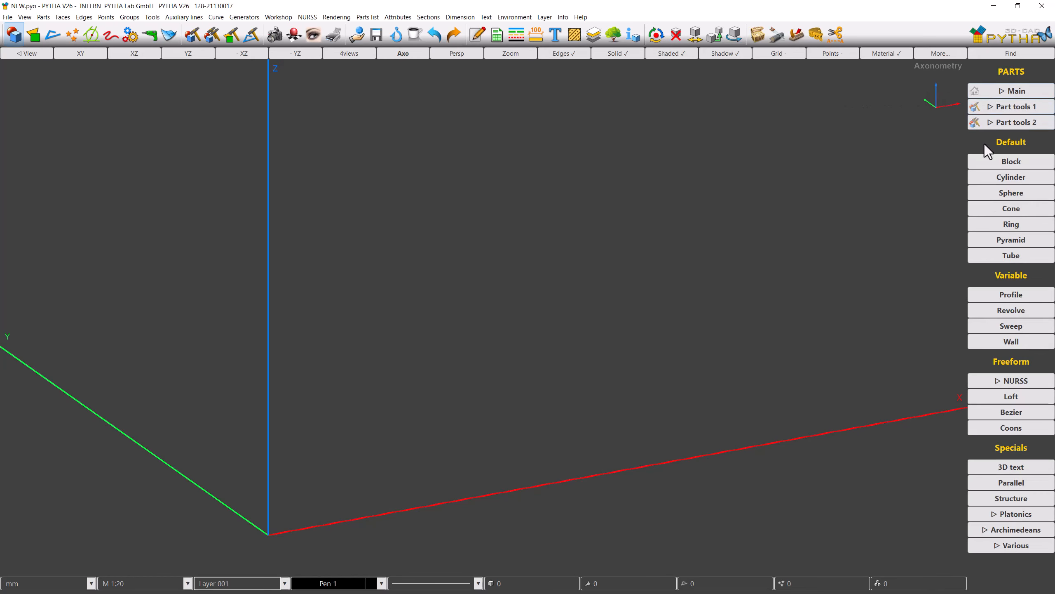
click(986, 162)
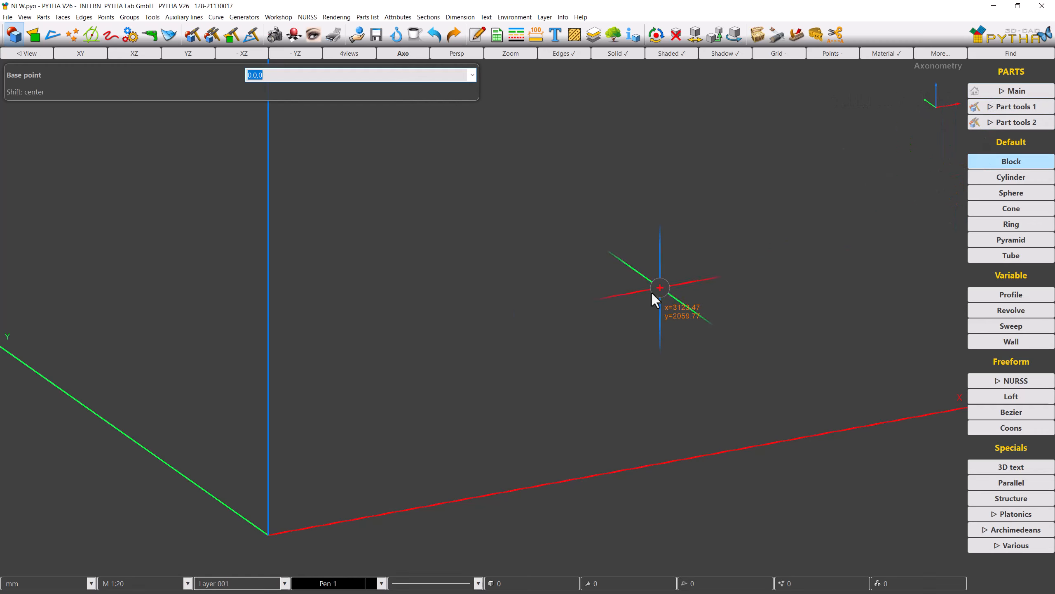
click(382, 459)
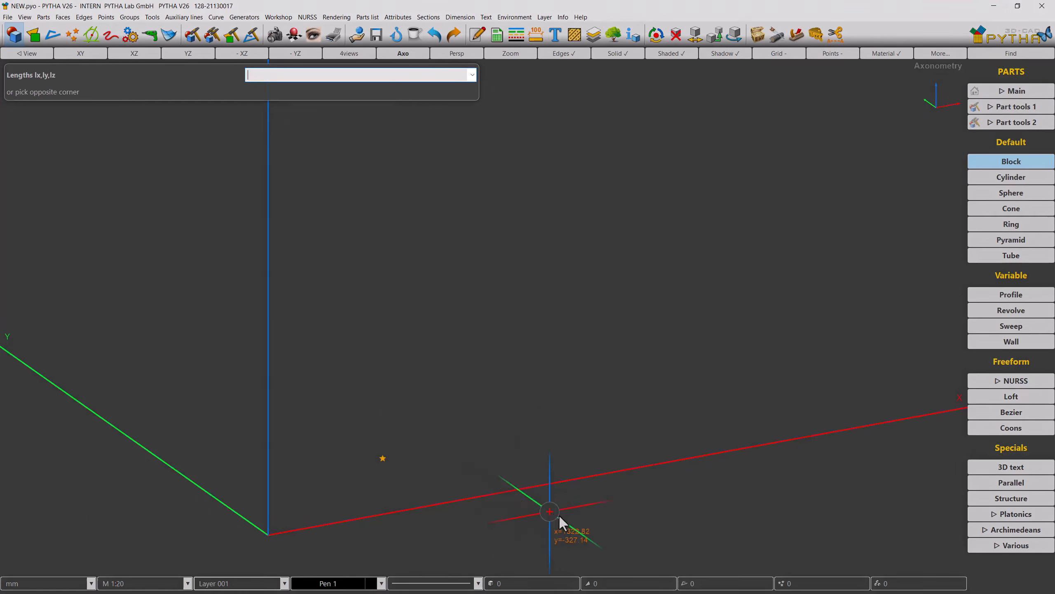
text(38,)
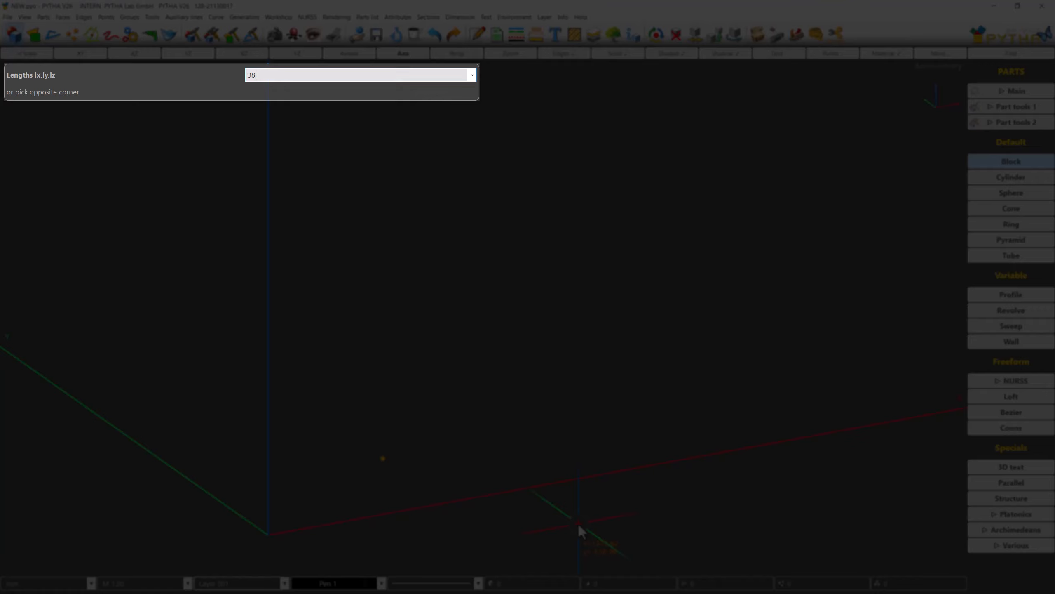
text(300,1390)
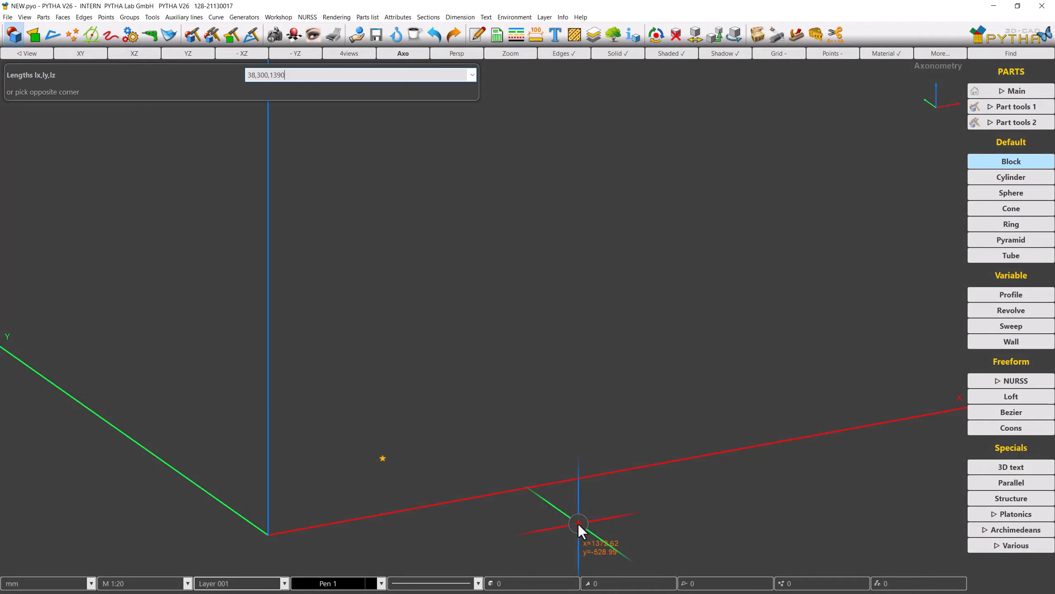
key(Return)
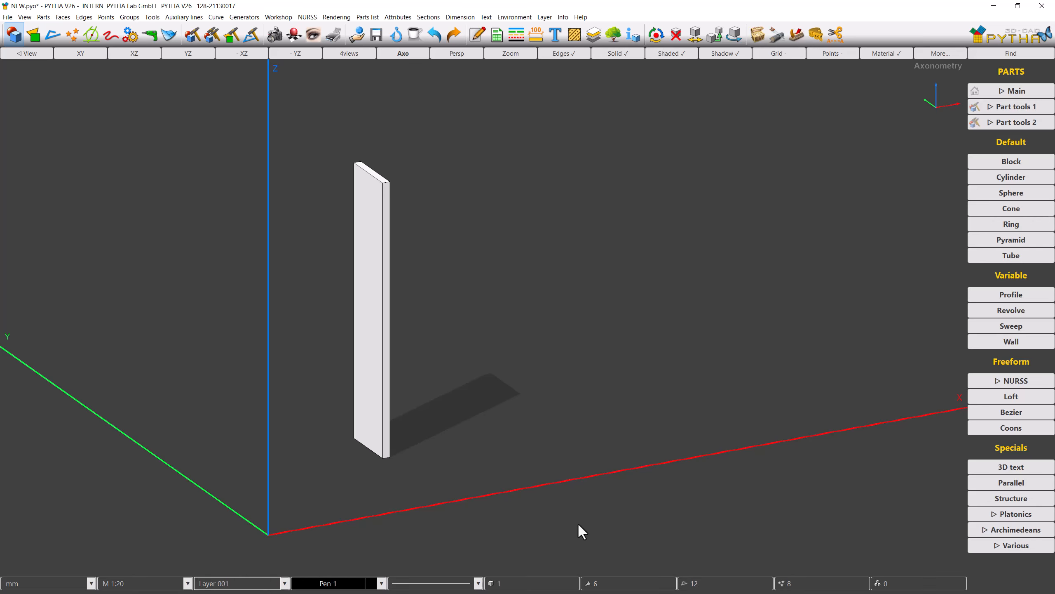
Copy the upright panel 338 mm along the X direction.
click(973, 110)
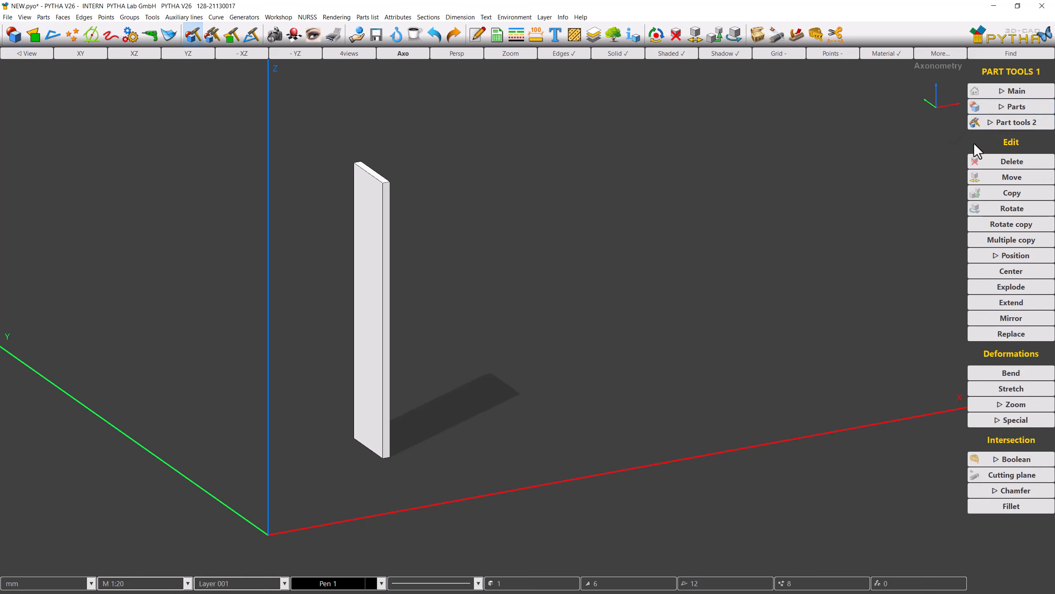
click(978, 193)
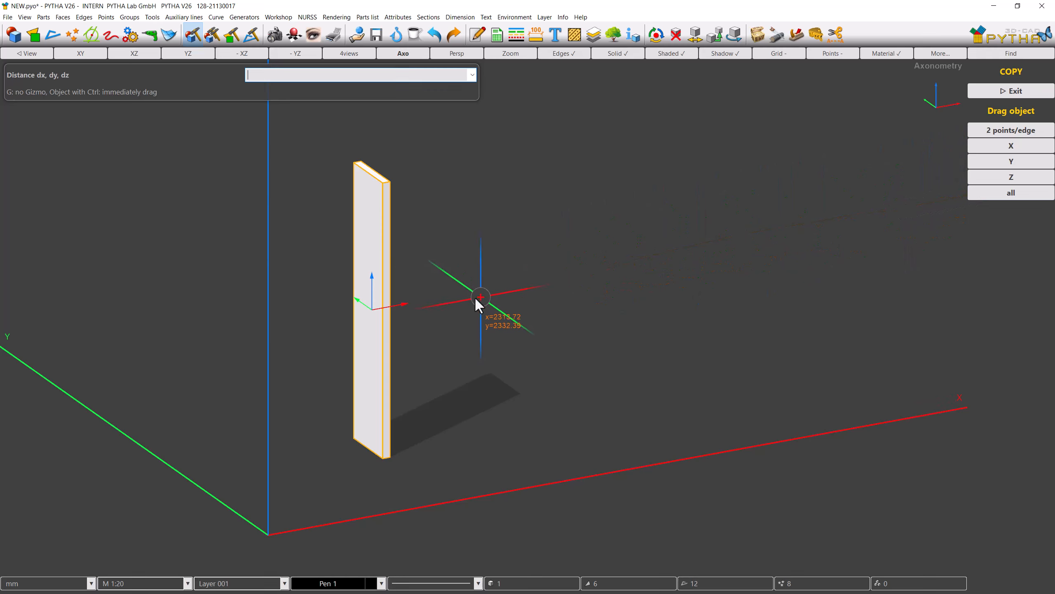
drag(400, 305, 485, 287)
text(338)
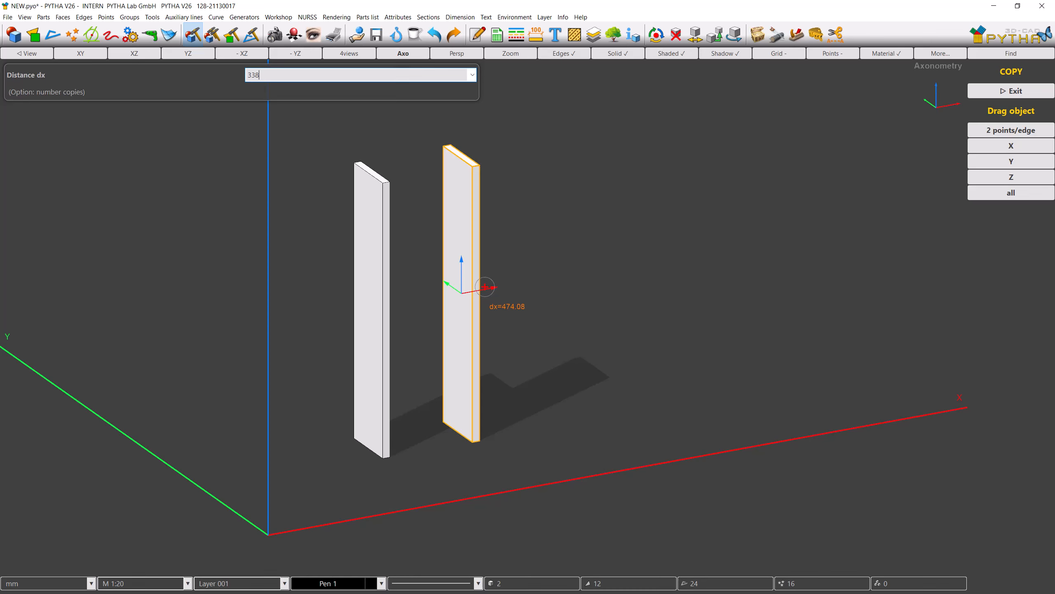
key(Return)
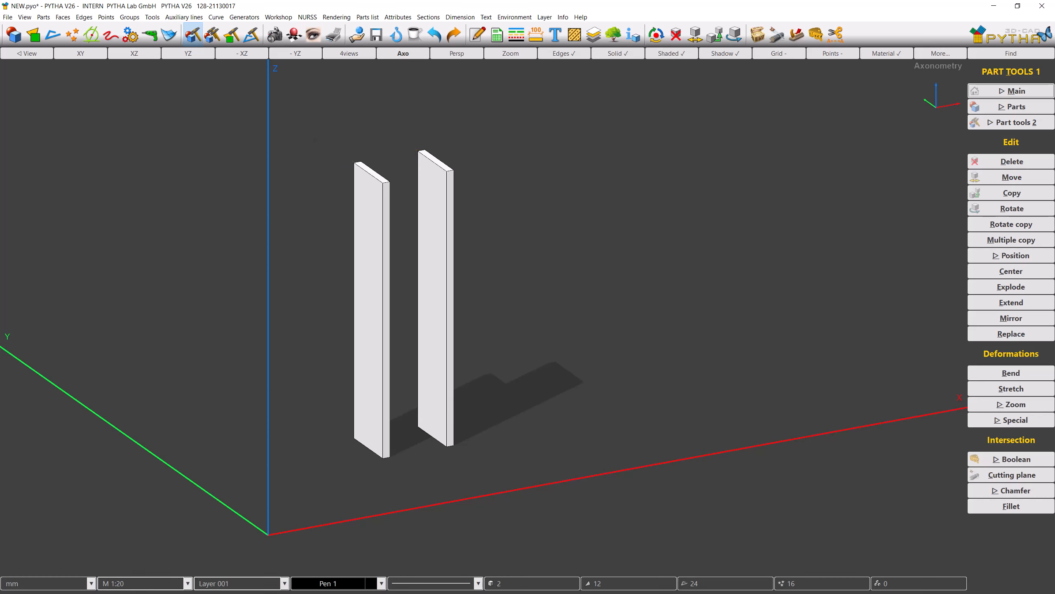
Measure the spacing between matching corners of the two panels, at the back top, front top and front bottom.
key(d)
click(349, 167)
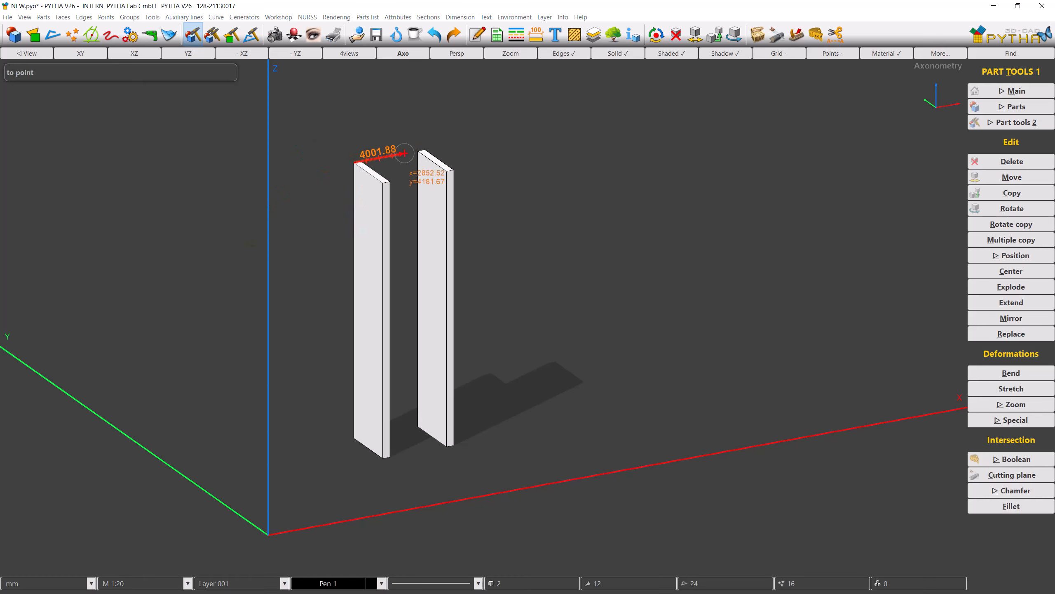
click(418, 152)
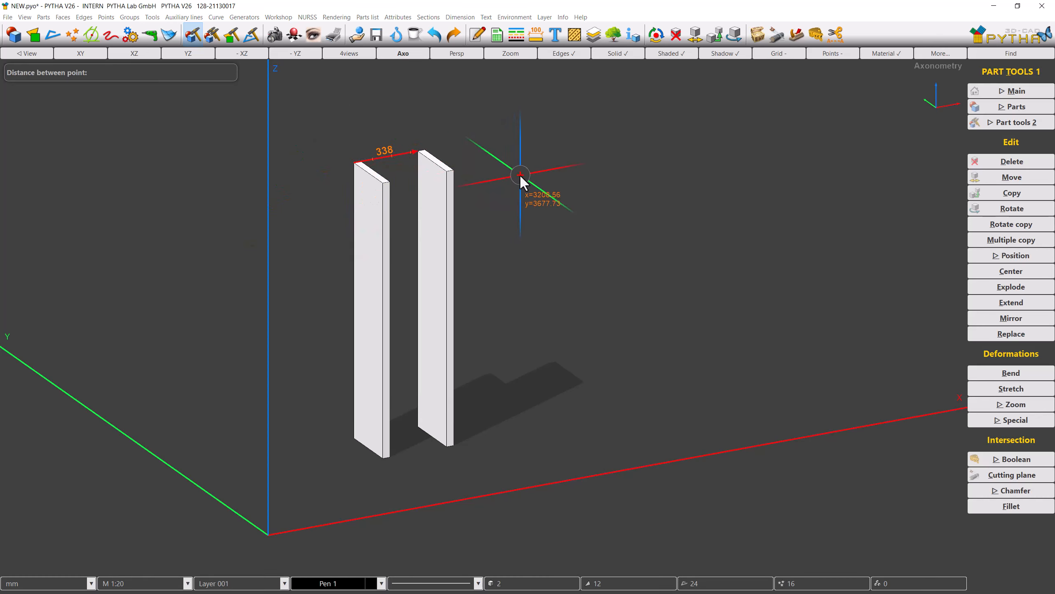
click(389, 182)
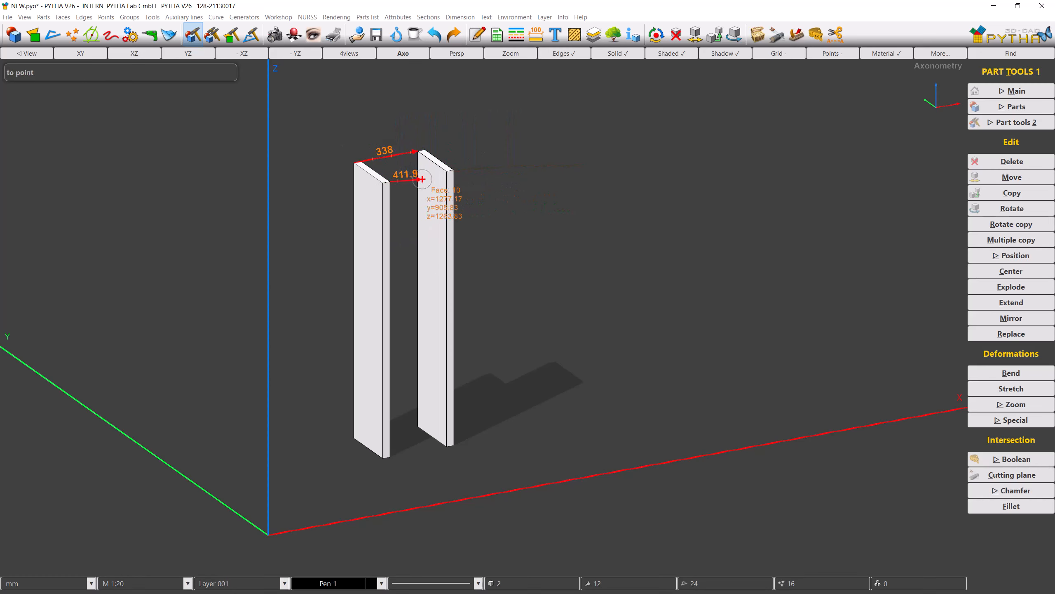
click(455, 171)
click(389, 457)
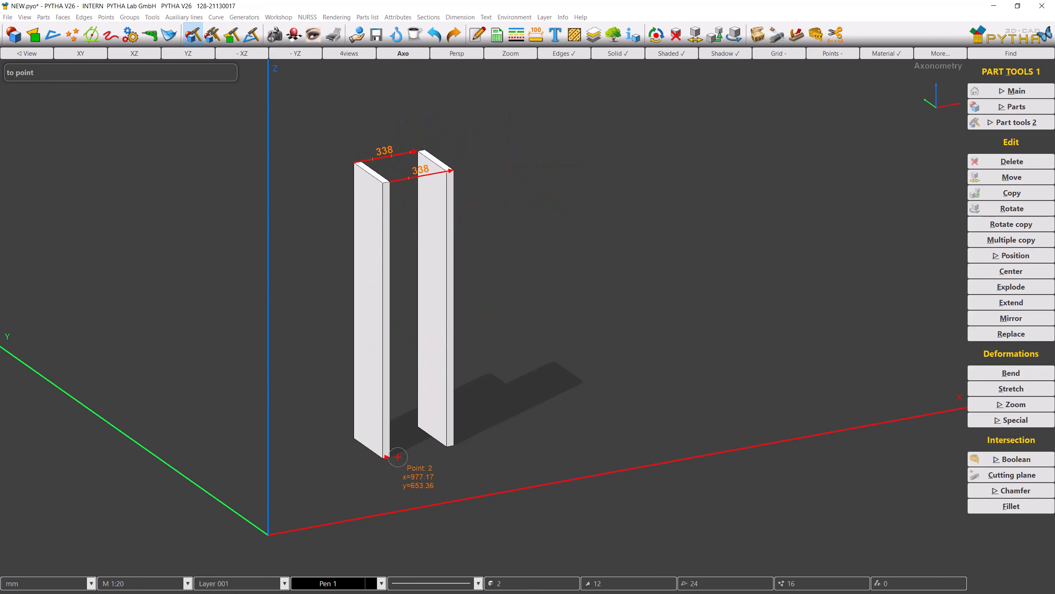
click(457, 449)
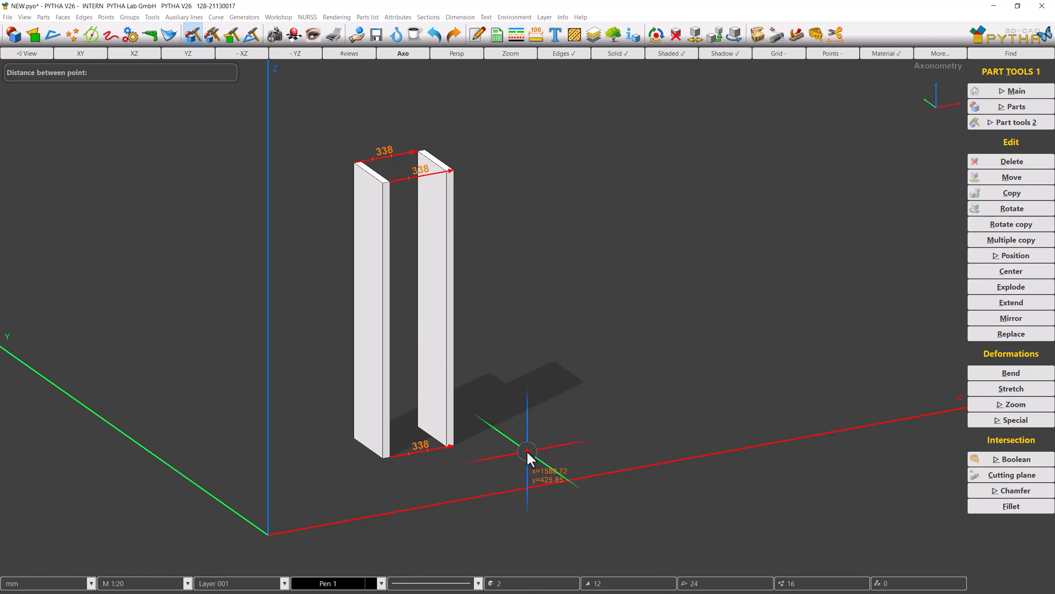
key(Escape)
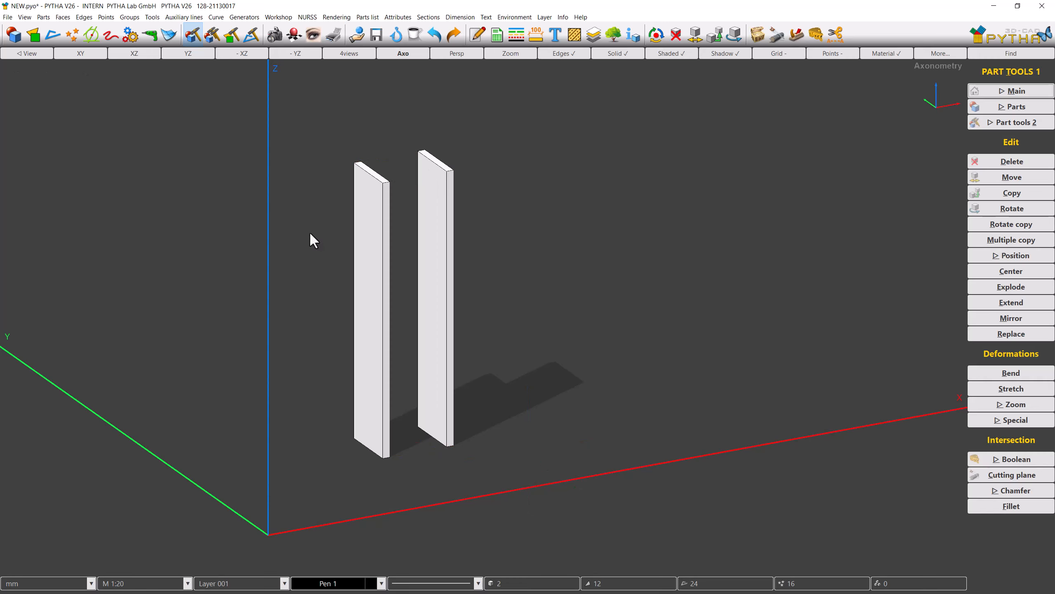
Measure the first panel's thickness and the clear gap between the two panels along their top back corners.
key(d)
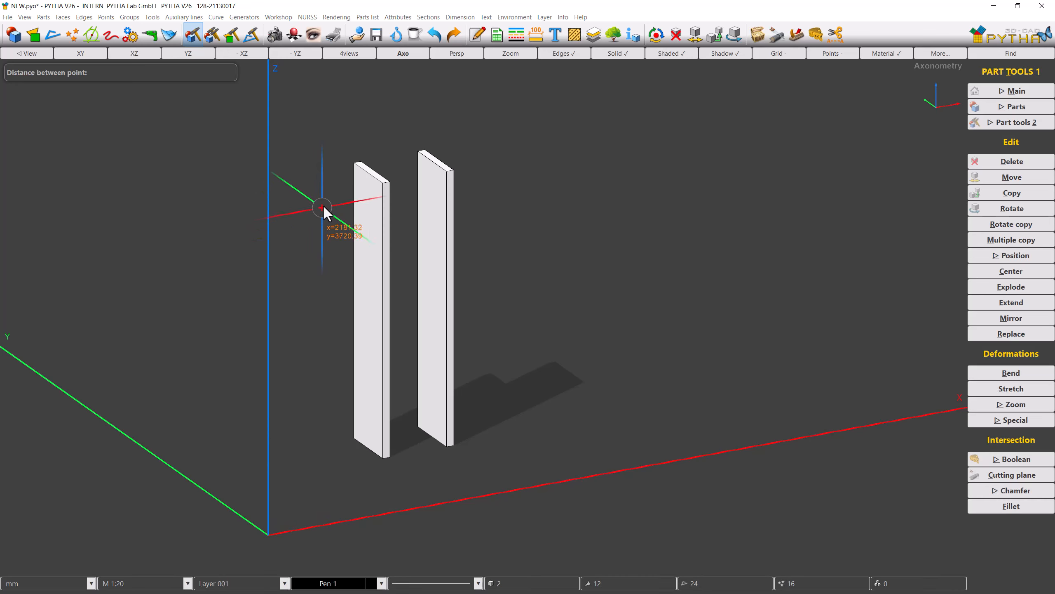
click(359, 161)
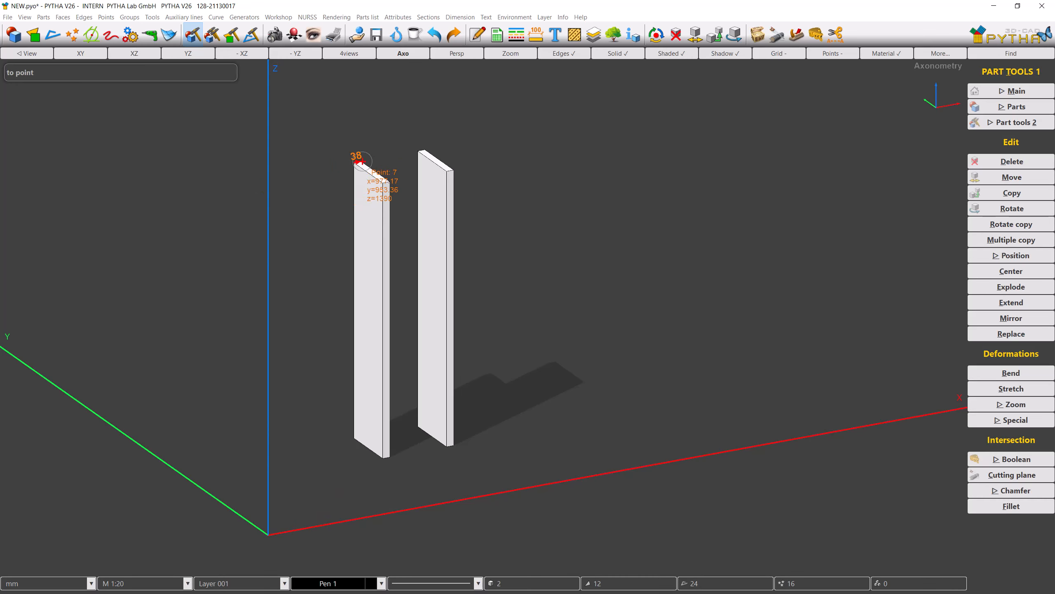
click(411, 152)
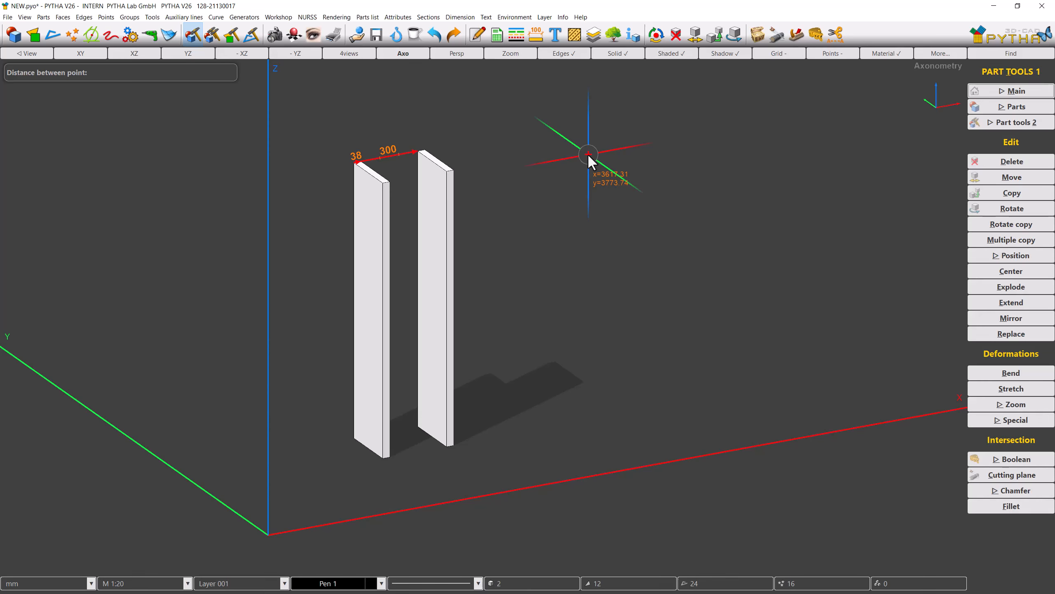
key(Escape)
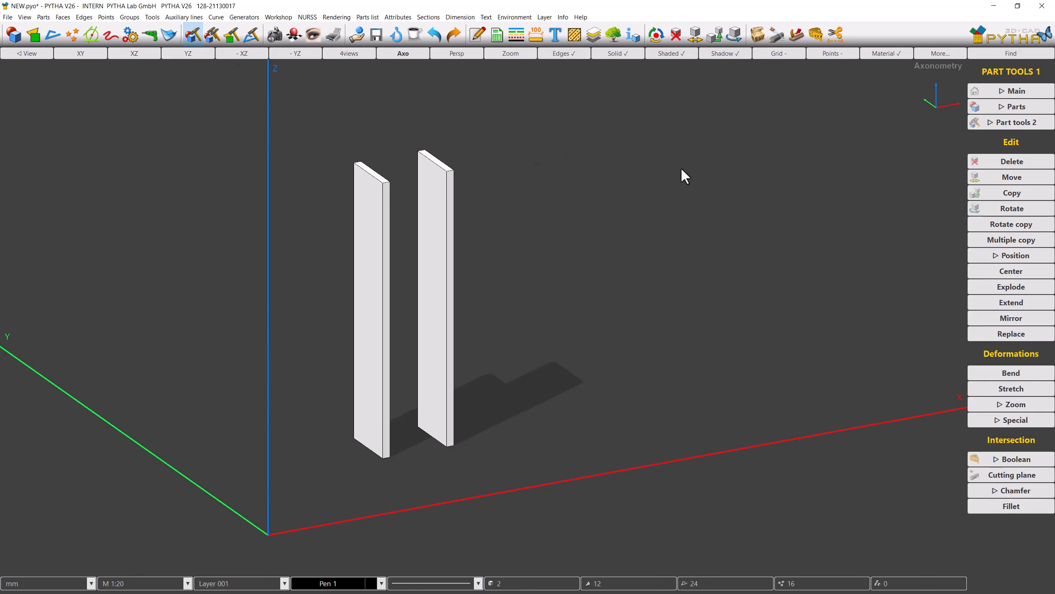
Define a copy of the second panel, displaced by the distance between the two panels' matching front bottom corners.
click(985, 192)
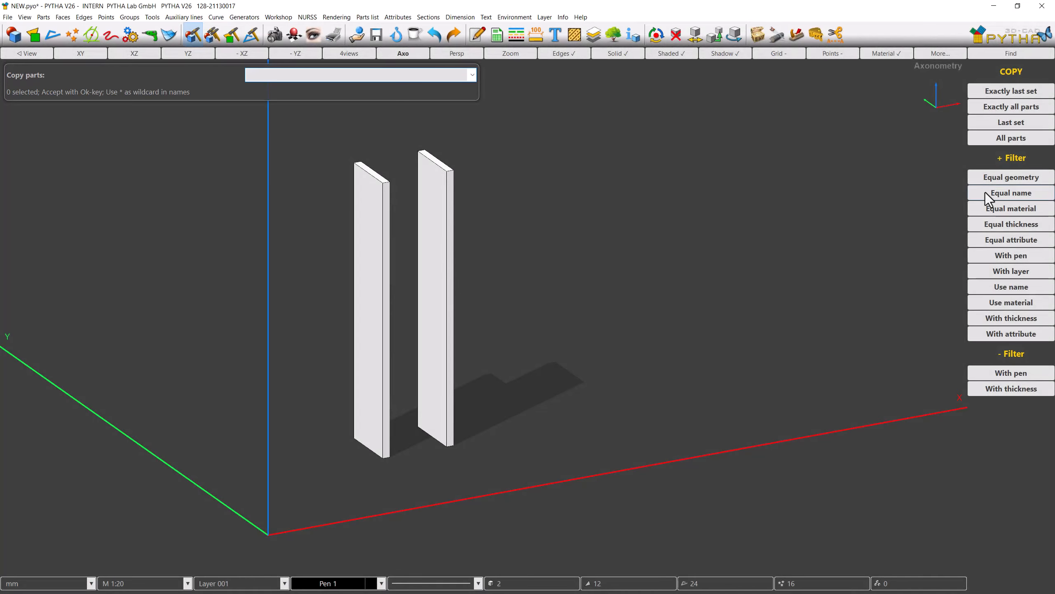
click(454, 279)
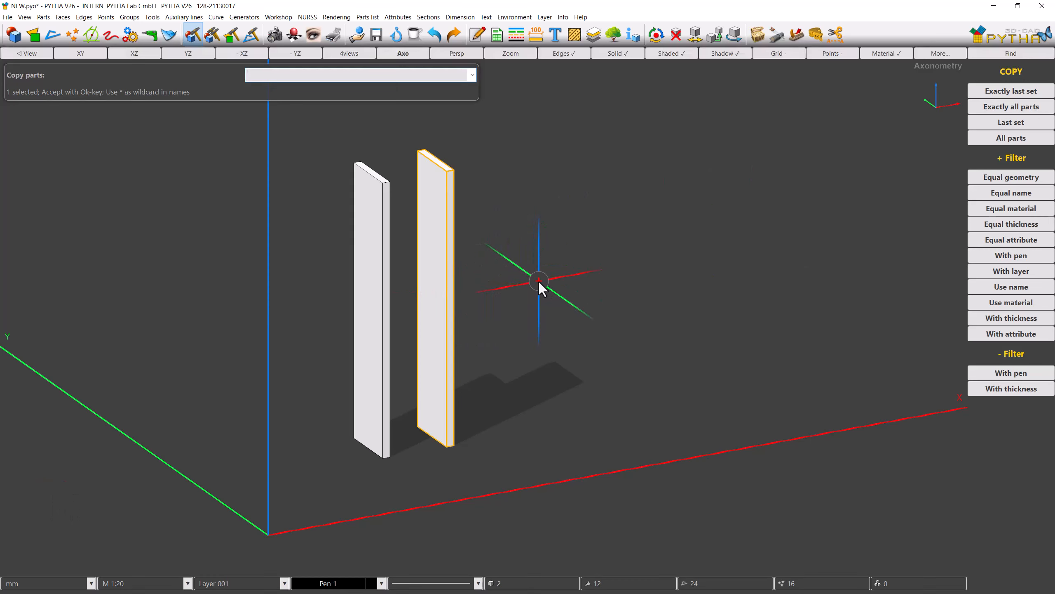
right_click(539, 283)
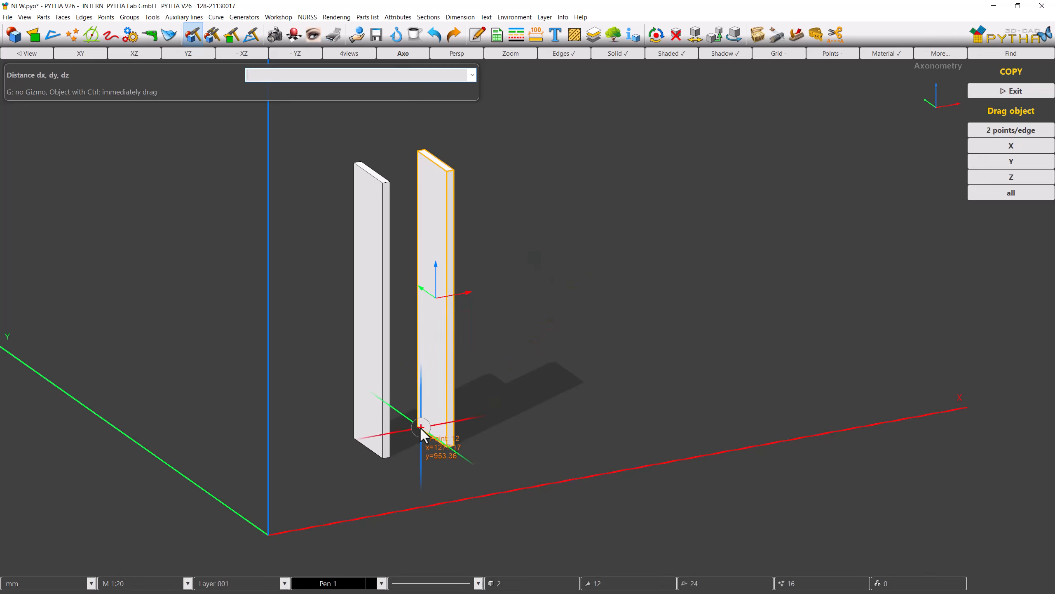
click(399, 457)
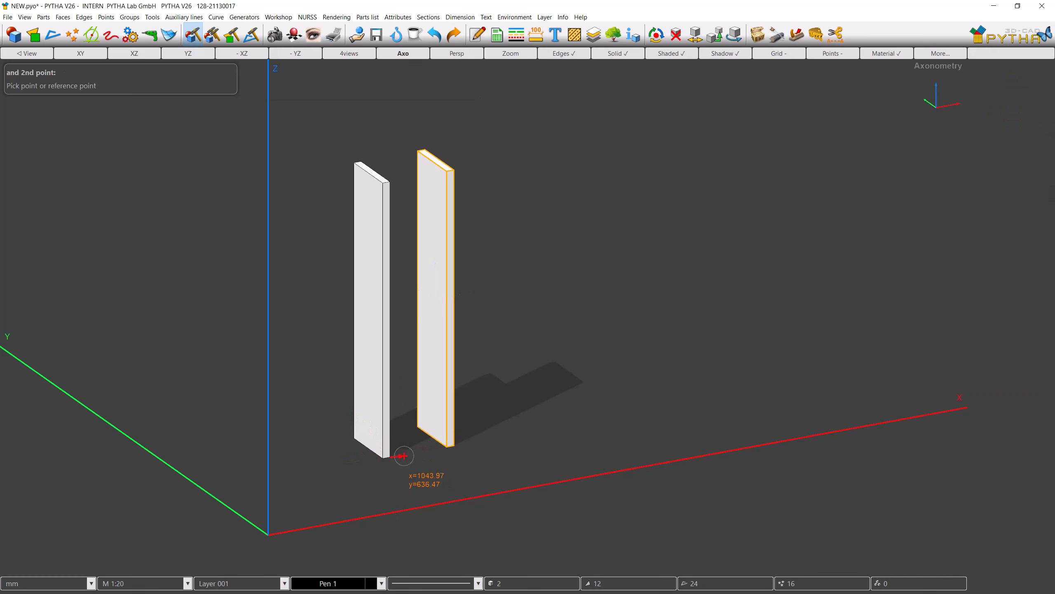
click(462, 449)
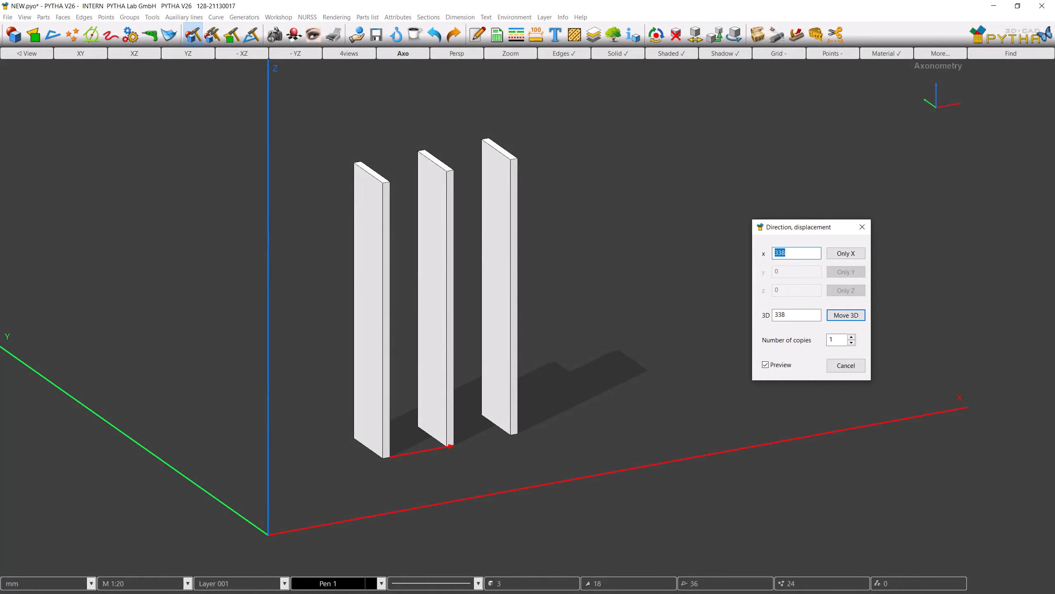
Raise the number of copies to 6 to preview a longer row of panels.
click(851, 337)
click(852, 338)
click(852, 338)
click(851, 337)
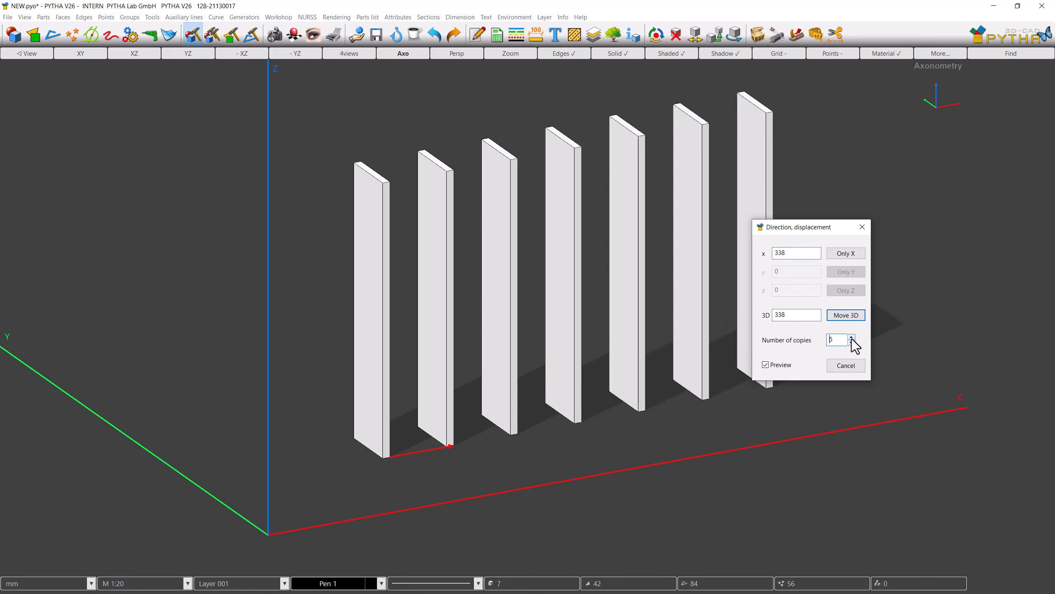
click(852, 337)
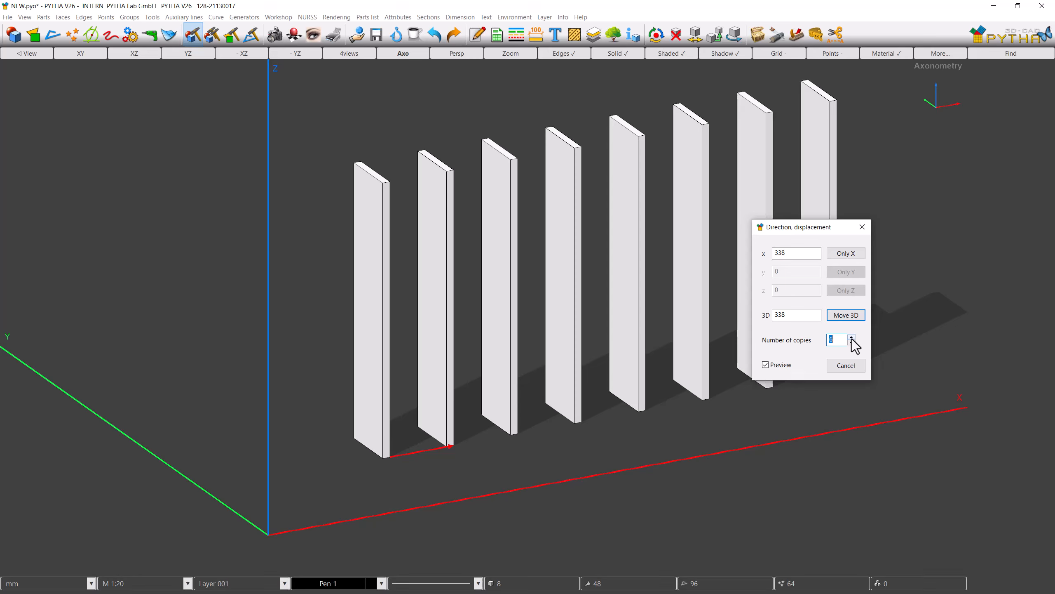
Set the number of copies to 1 and create the panel copy displaced along X only.
text(1)
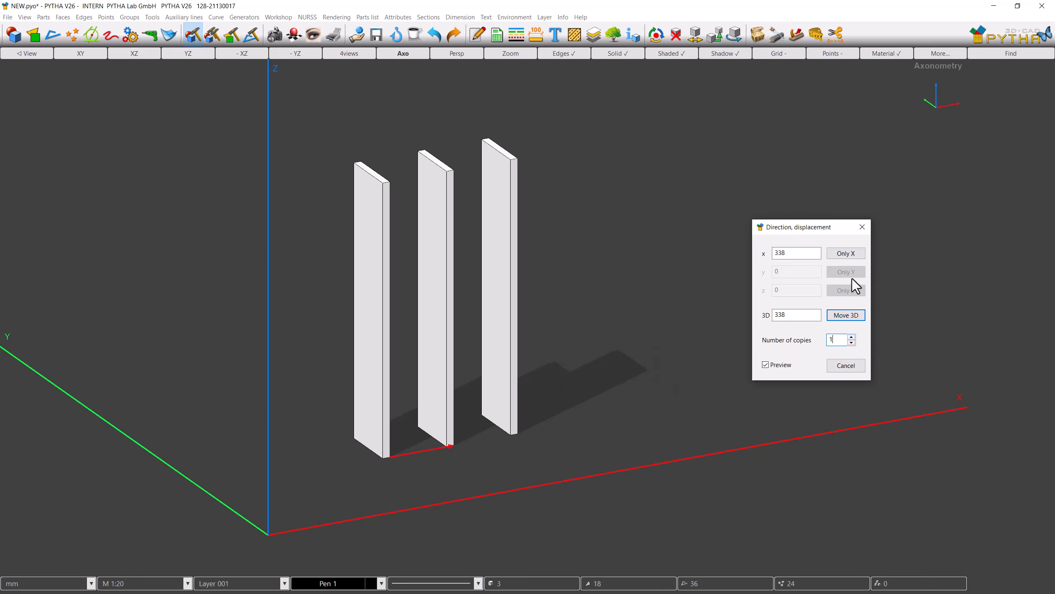
click(846, 253)
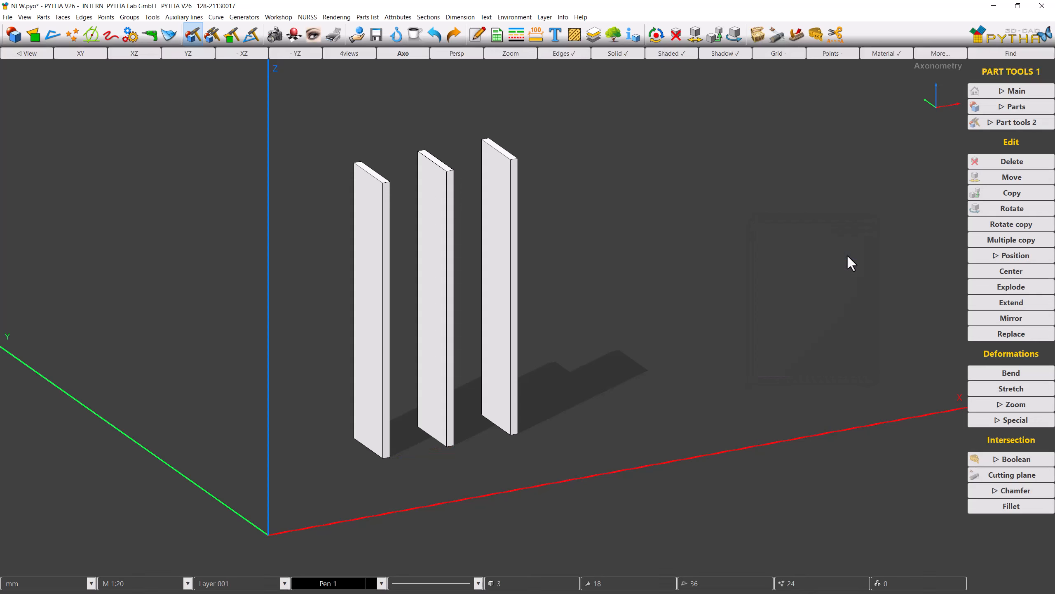
Create a top board as a block between the second and third panels' inner top corners, with lz set to -19.
click(989, 109)
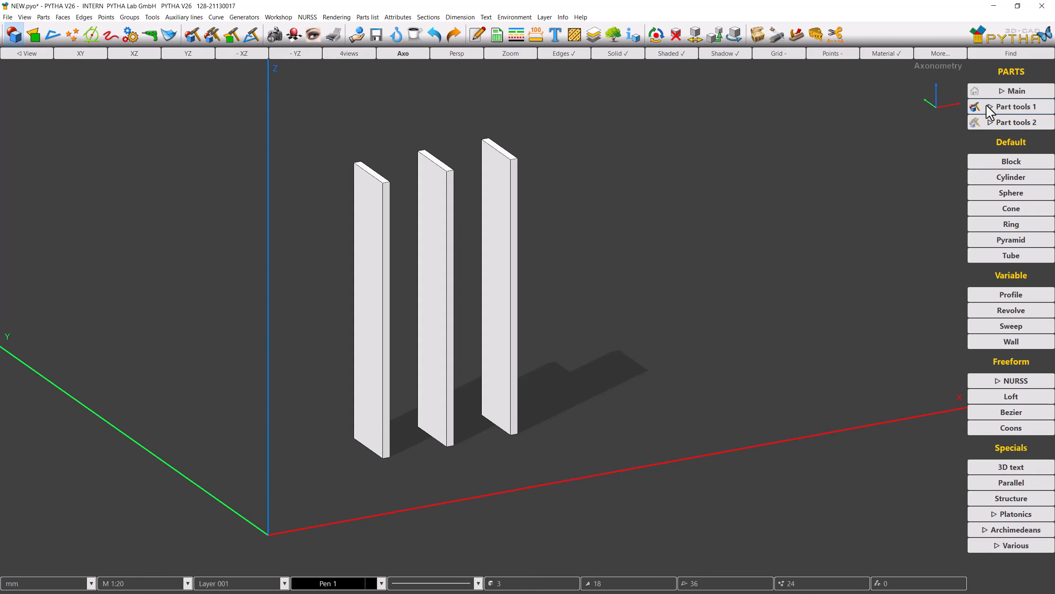
click(986, 162)
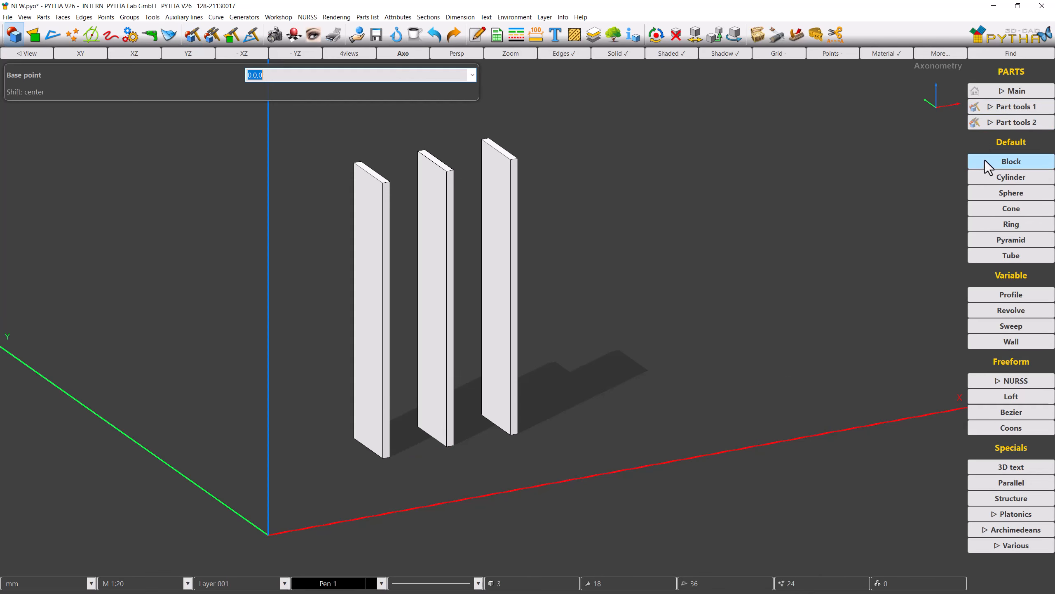
click(424, 150)
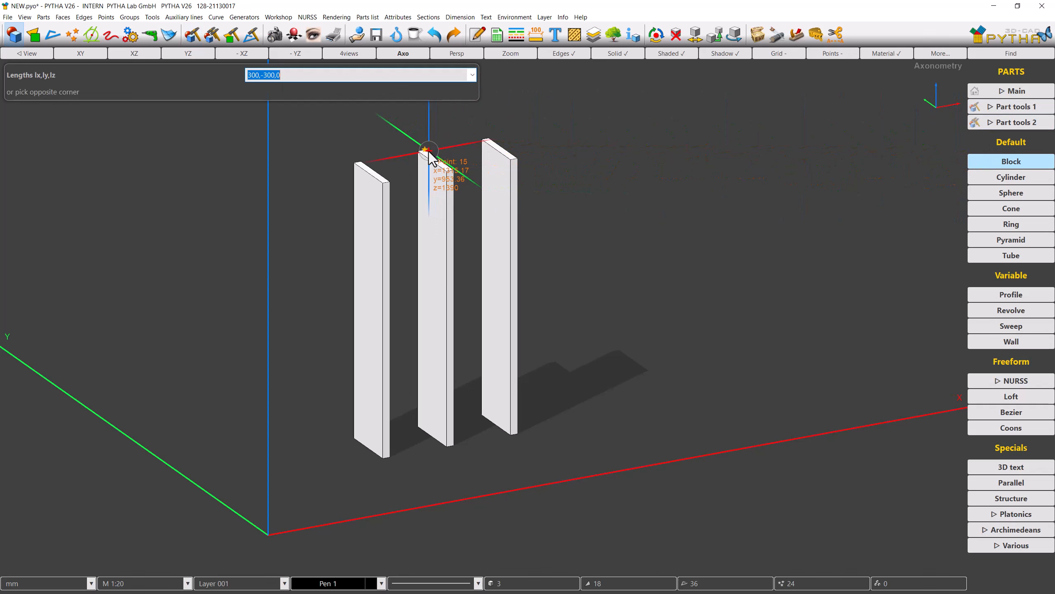
click(504, 162)
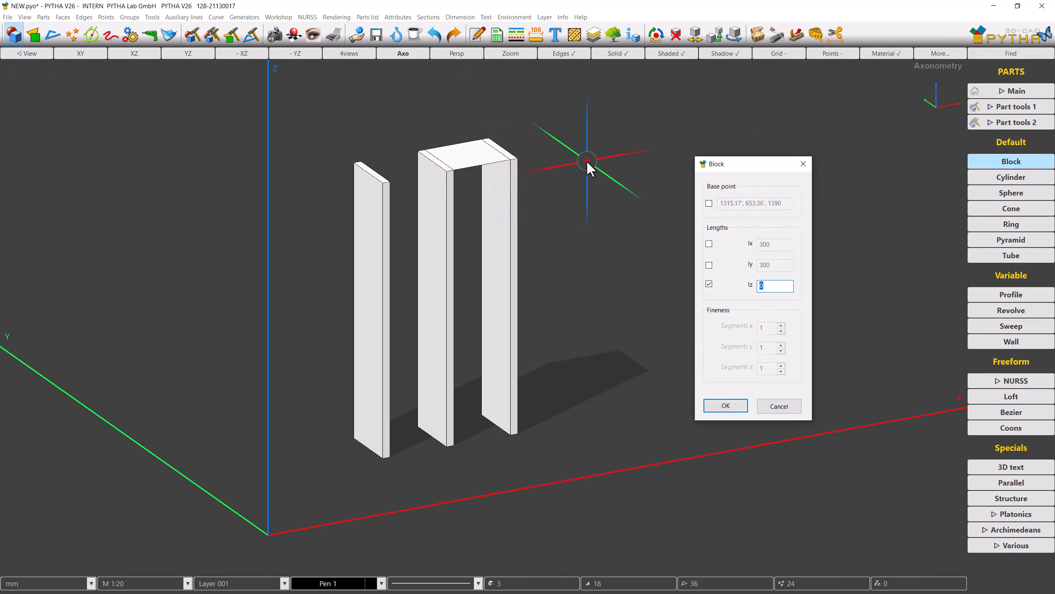
text(-19)
key(Return)
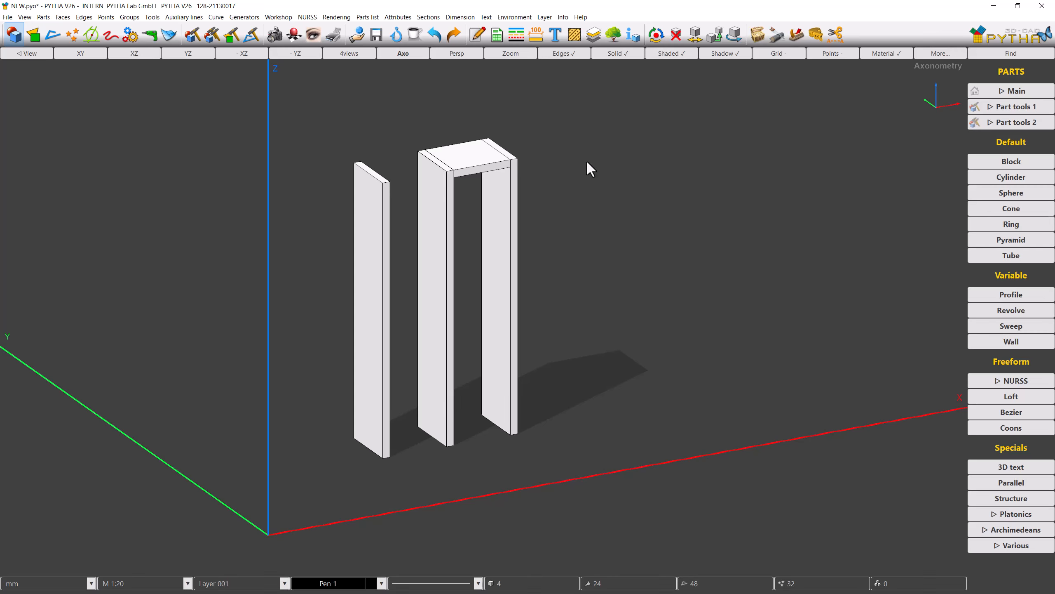
Create a bottom board as a block between the first and second panels' inner bottom corners, extending upward with the same thickness as the top board.
click(977, 163)
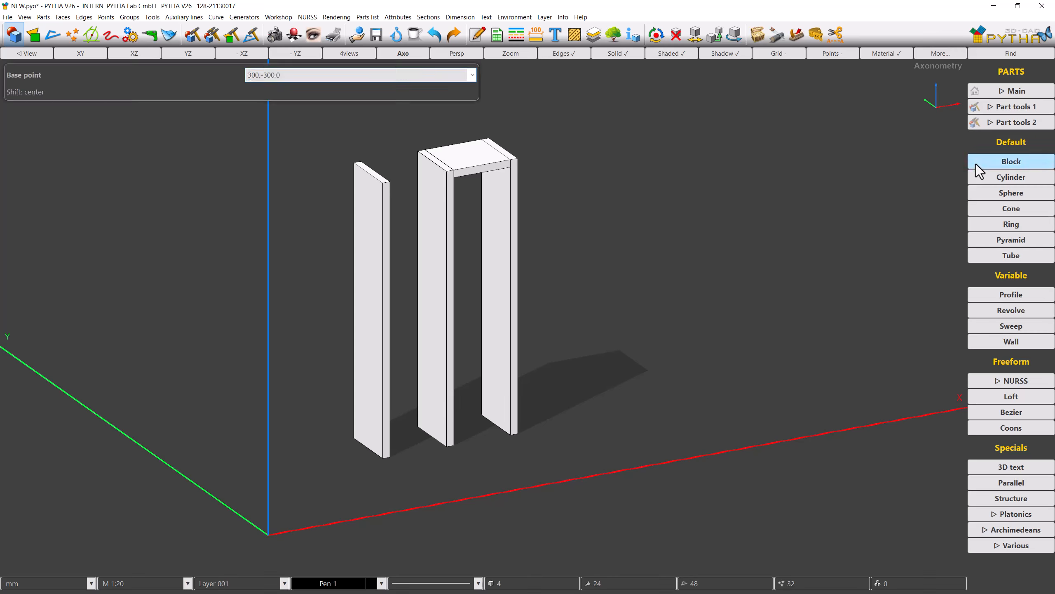
click(397, 453)
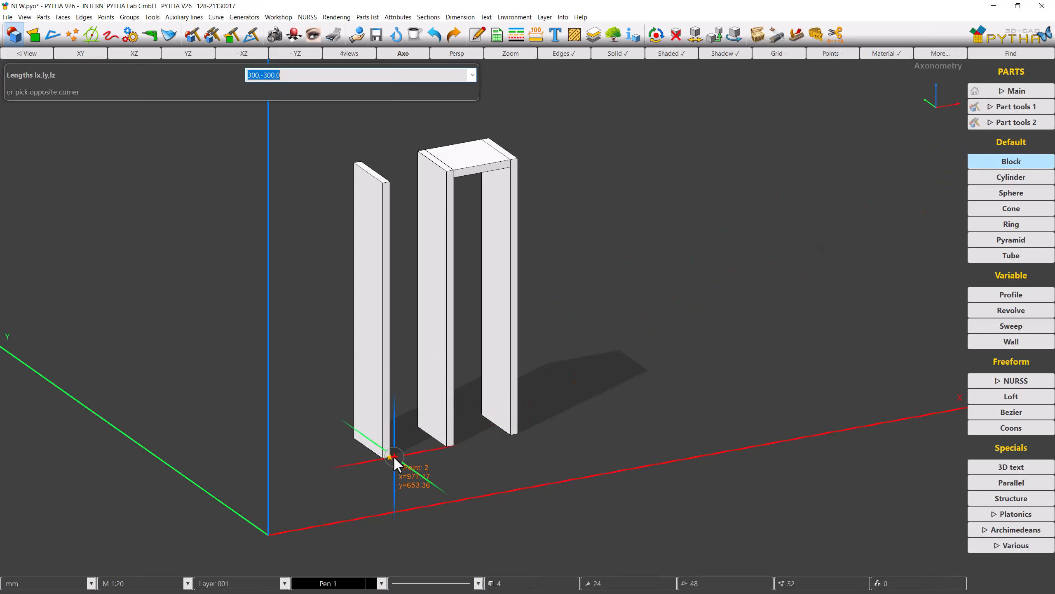
click(418, 431)
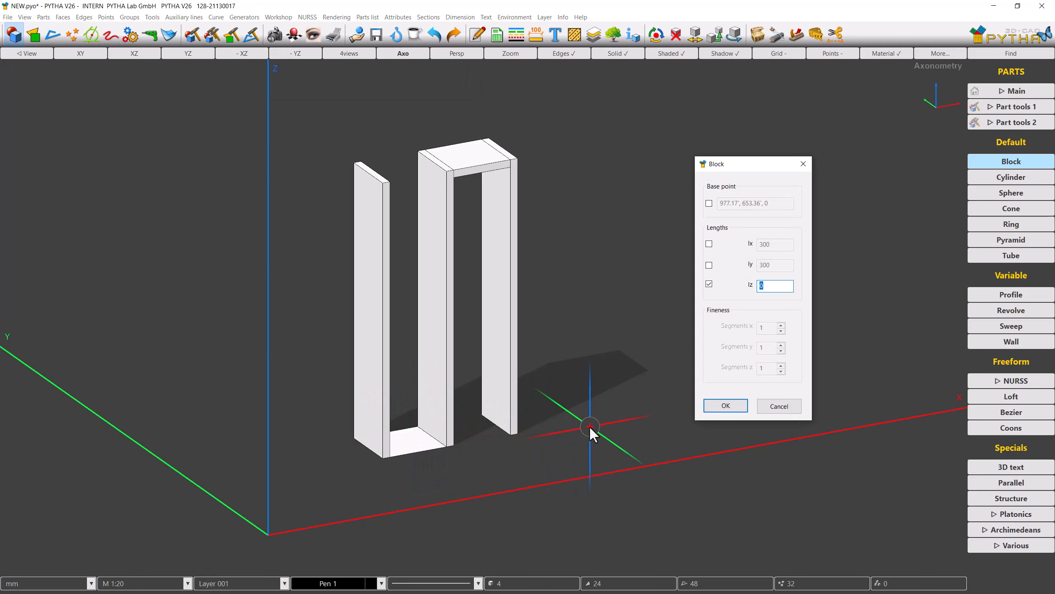
text(19)
key(Return)
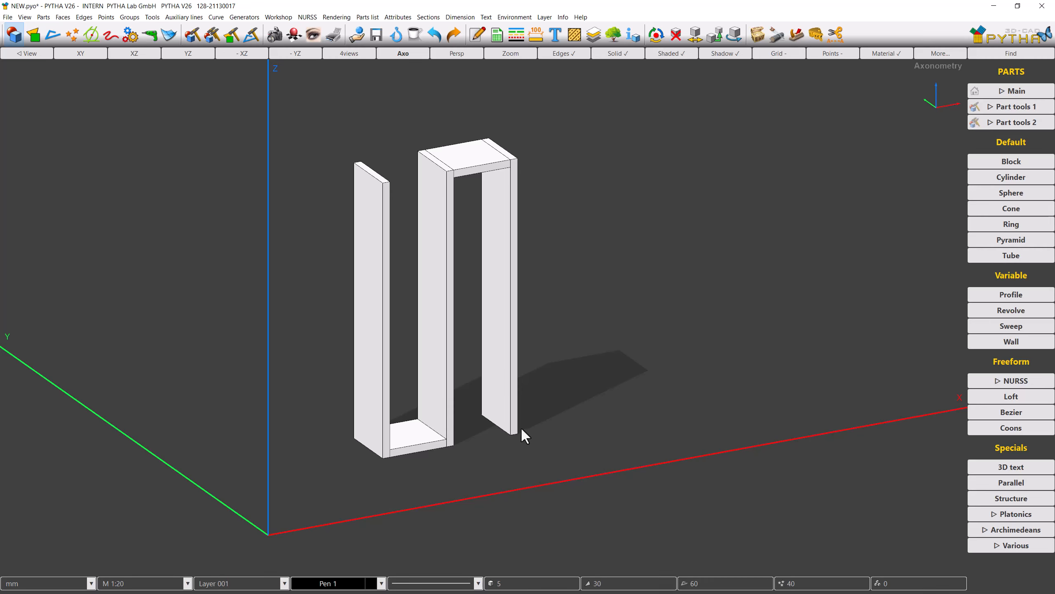
right_click(407, 435)
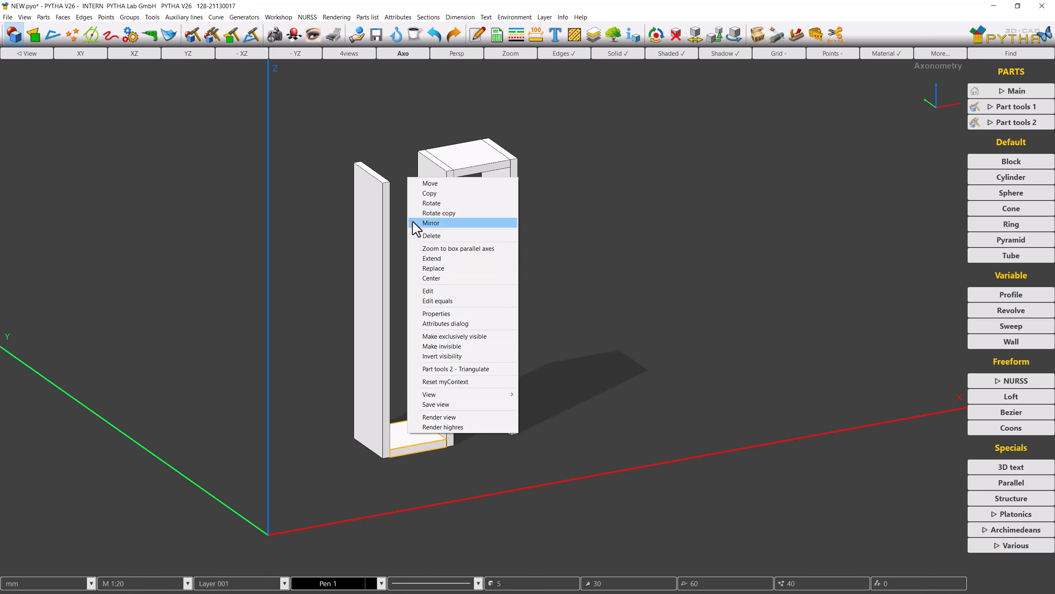
click(428, 193)
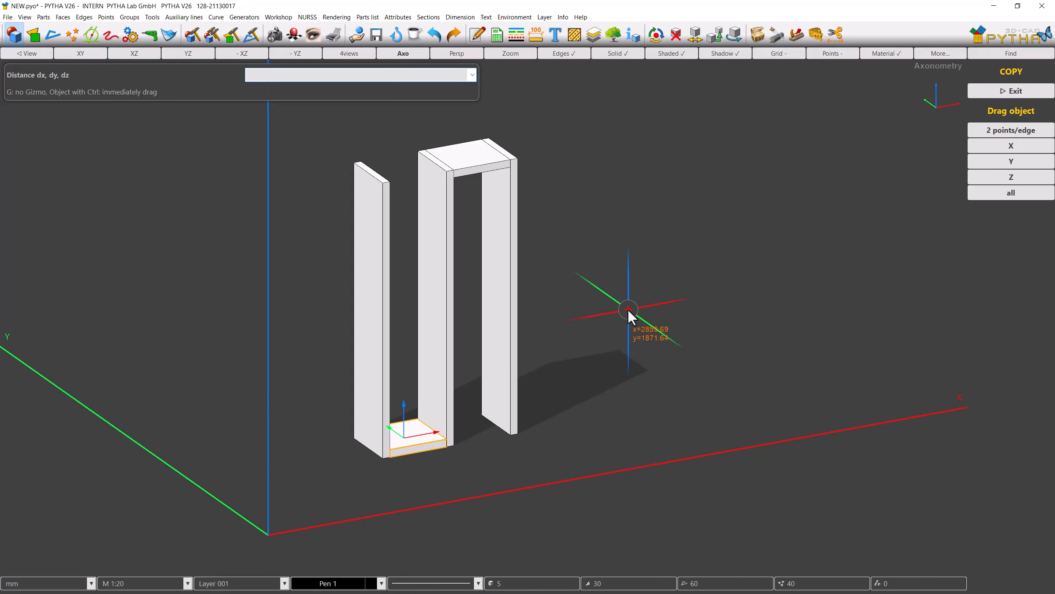
right_click(628, 310)
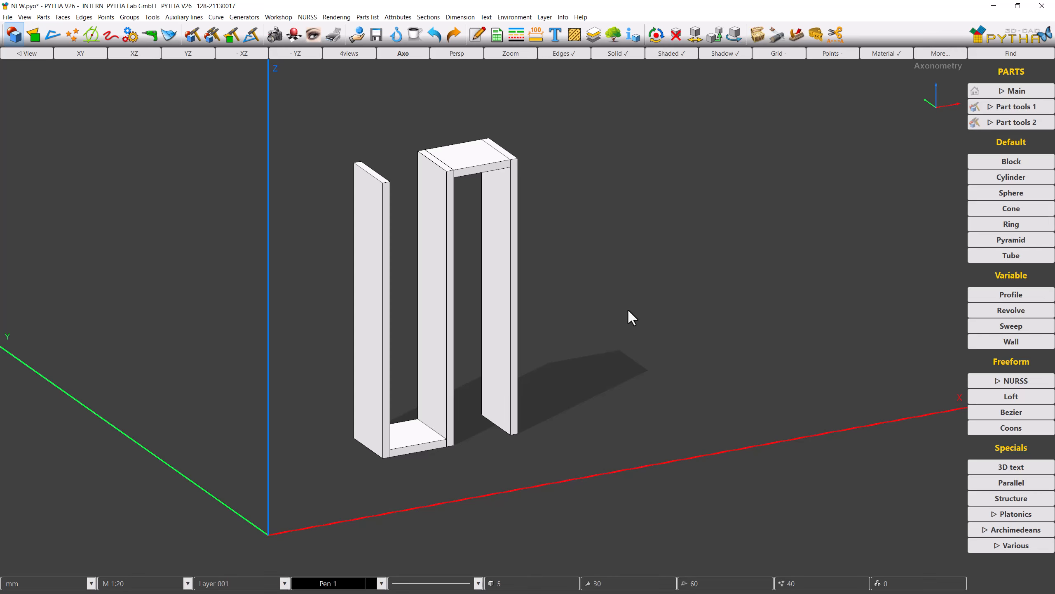
Copy the bottom board between the first and second panels three times upward, with a dz distance of 338 mm.
right_click(628, 316)
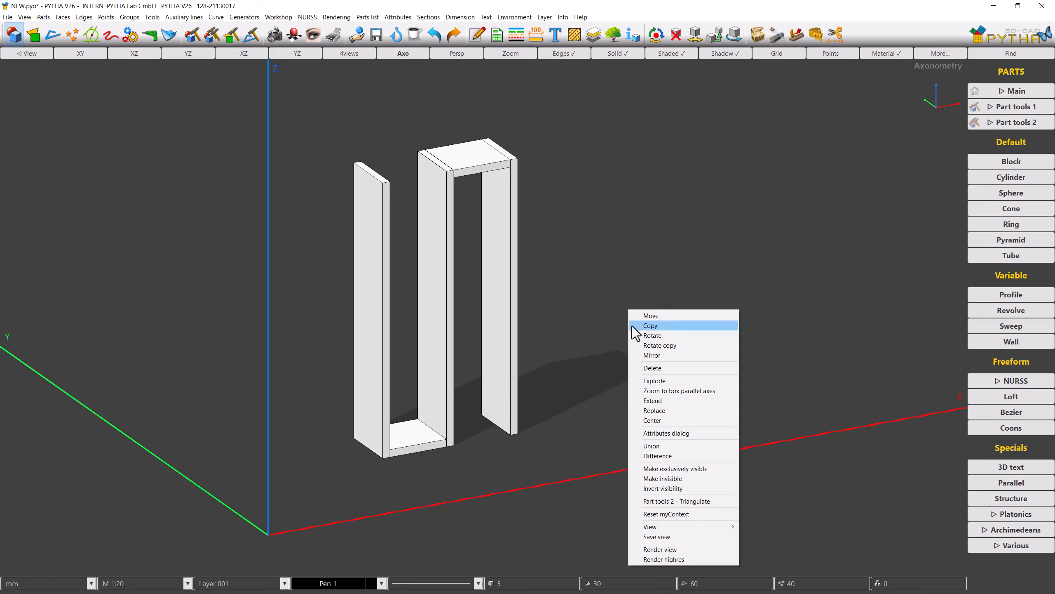
click(650, 325)
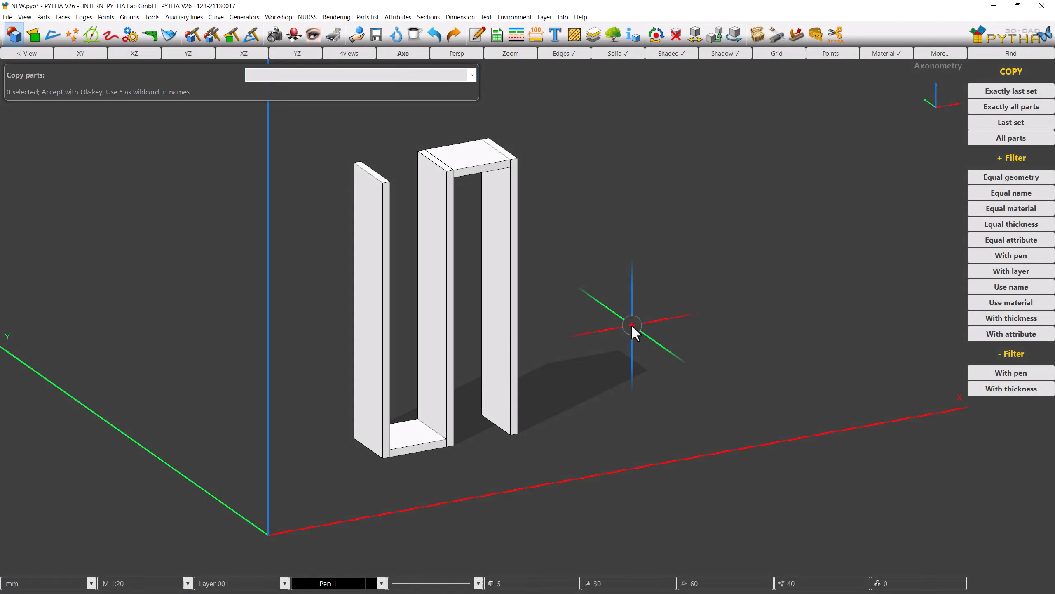
click(424, 437)
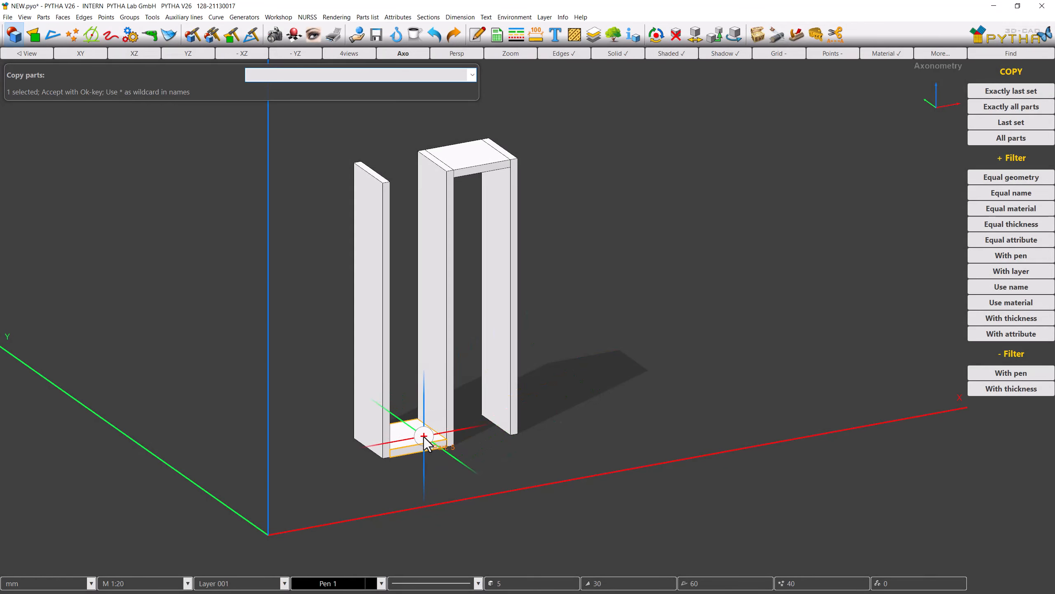
right_click(624, 360)
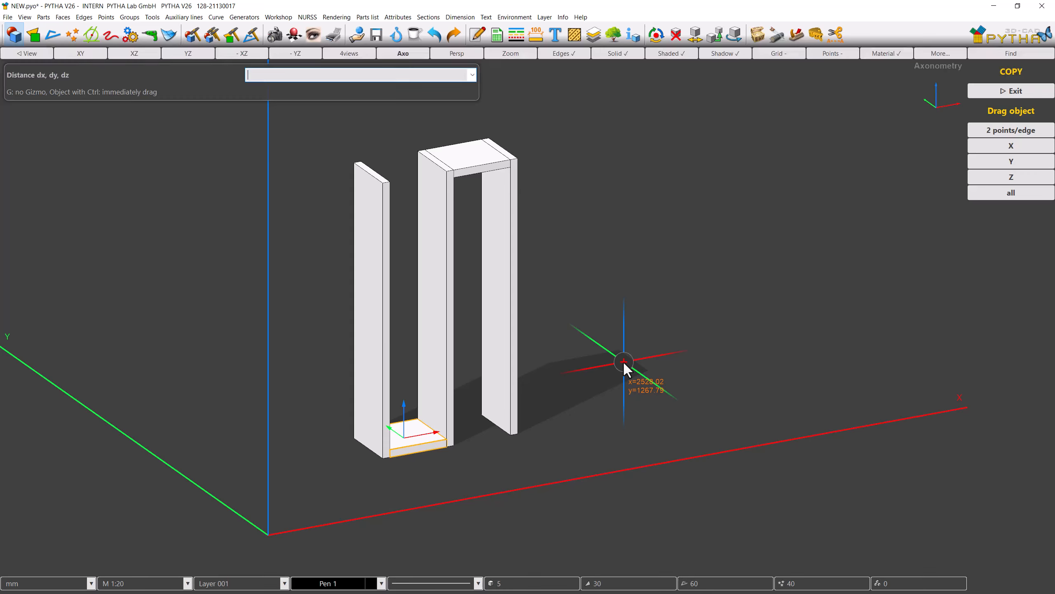
text(,,338)
key(Return)
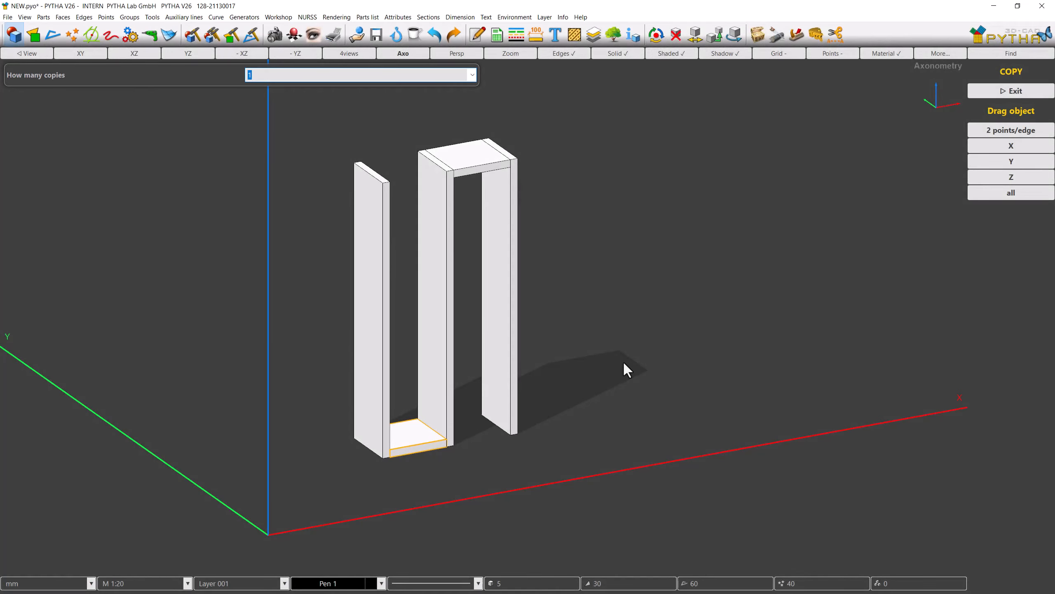
text(3)
key(Return)
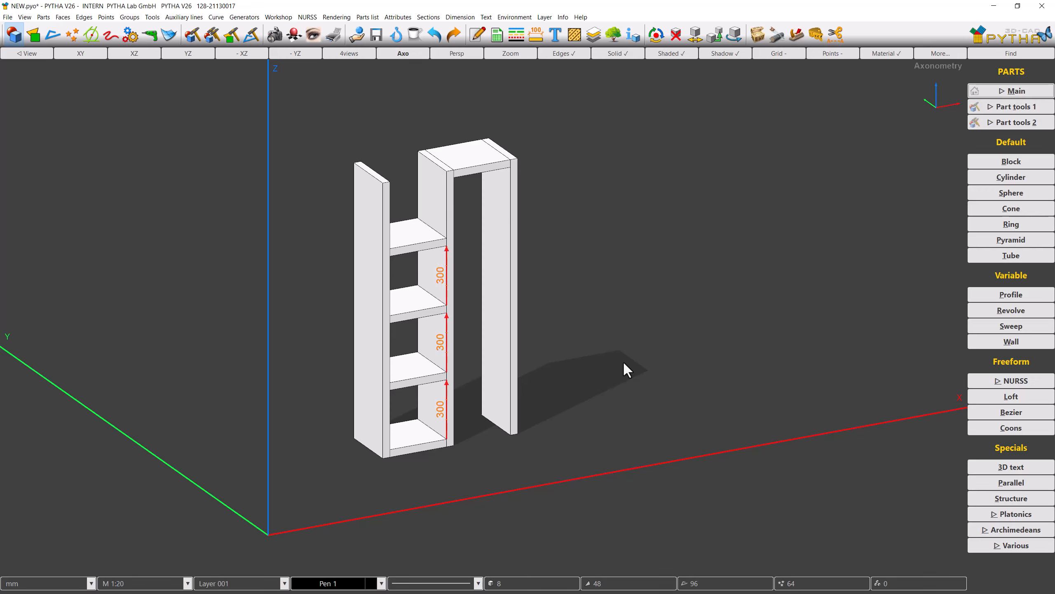
Copy the lowest and highest of the three intermediate shelves into the second bay, displaced 338 mm along X only.
right_click(625, 363)
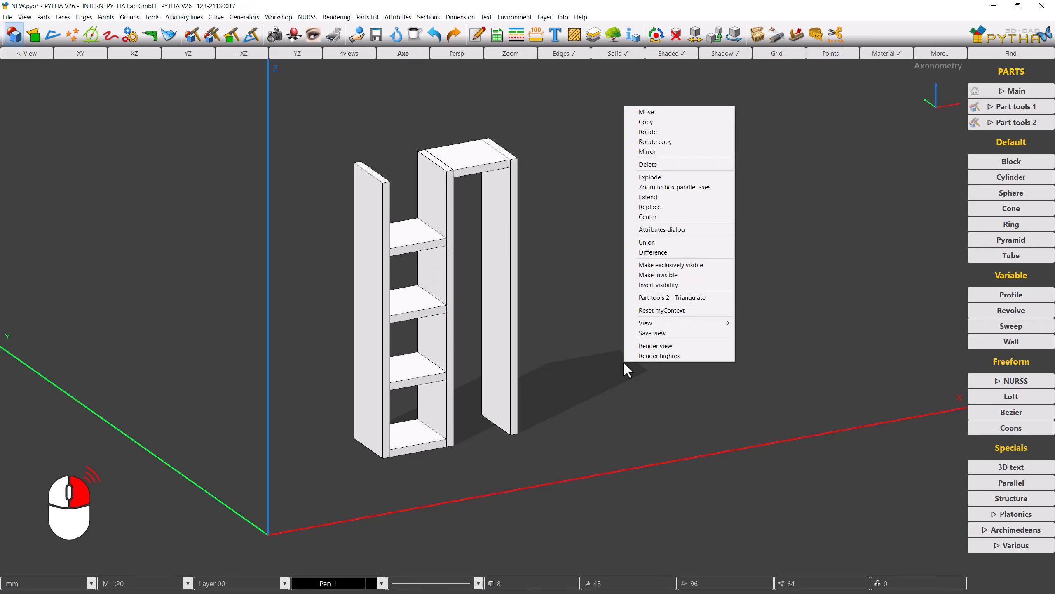
click(652, 127)
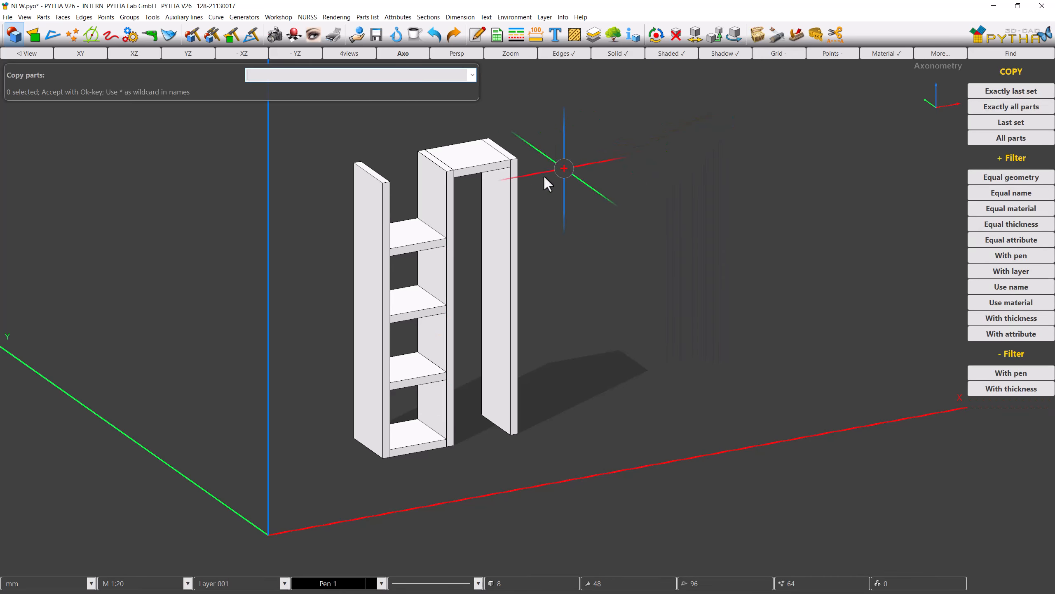
click(419, 231)
click(418, 367)
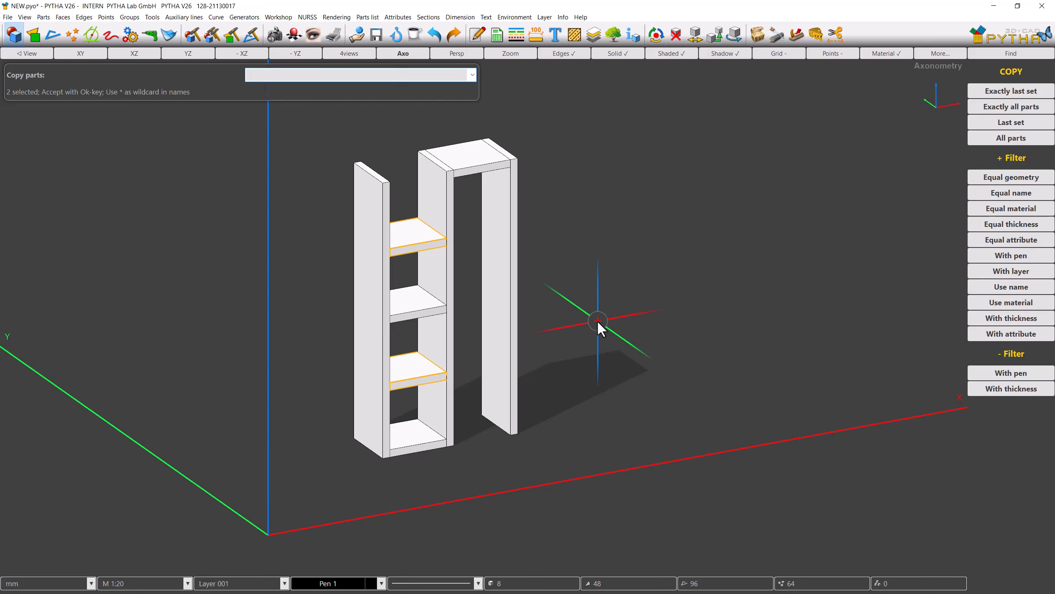
right_click(597, 320)
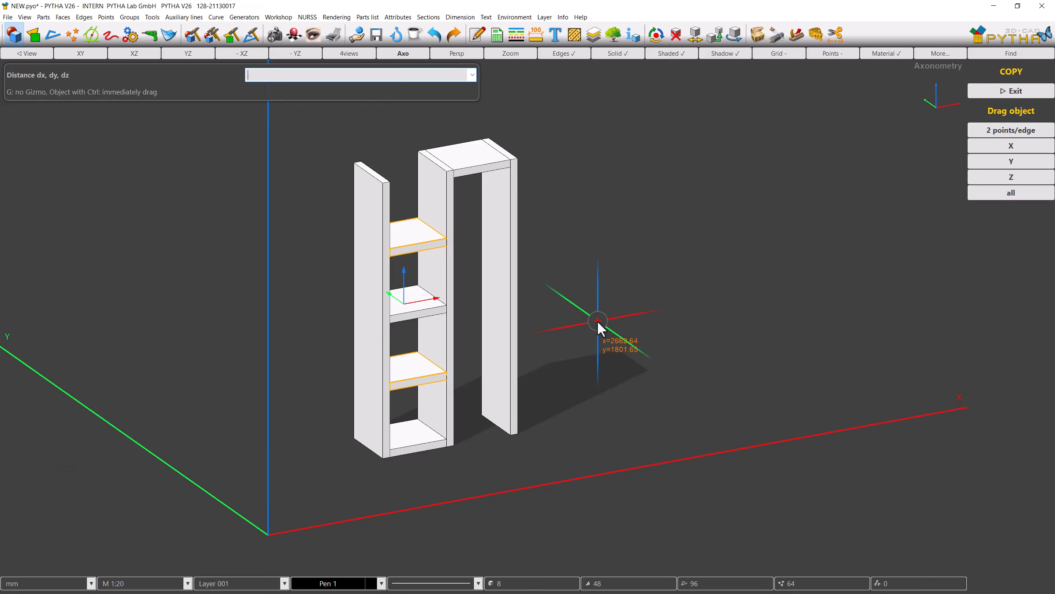
click(449, 382)
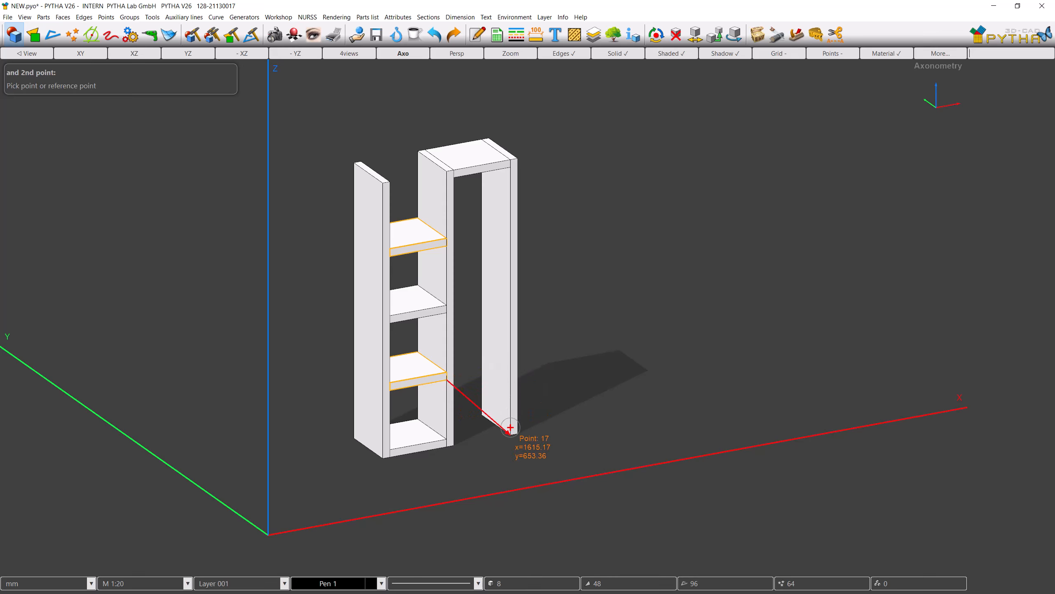
click(510, 427)
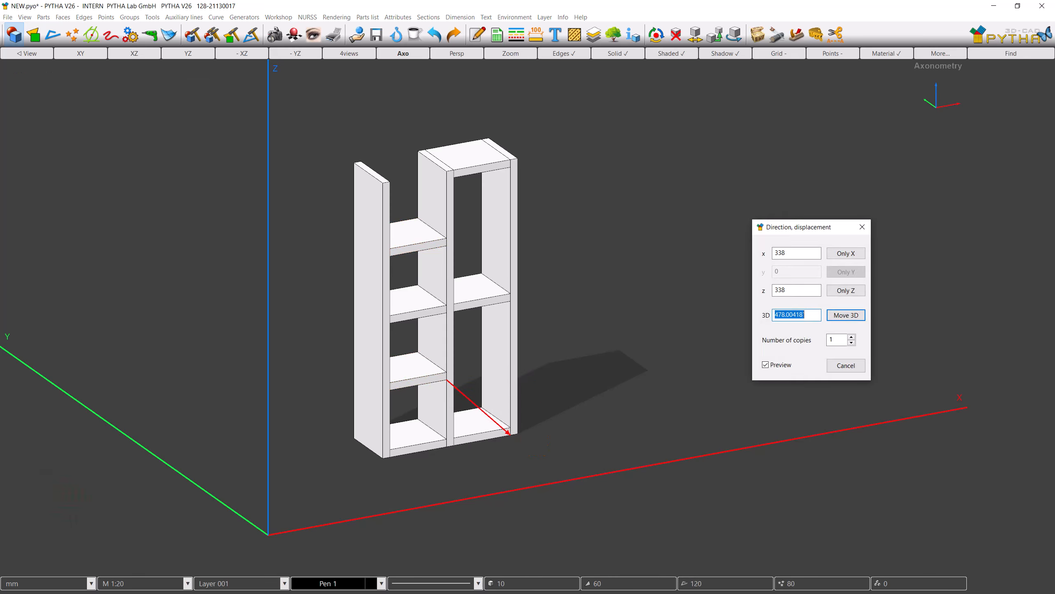
click(629, 319)
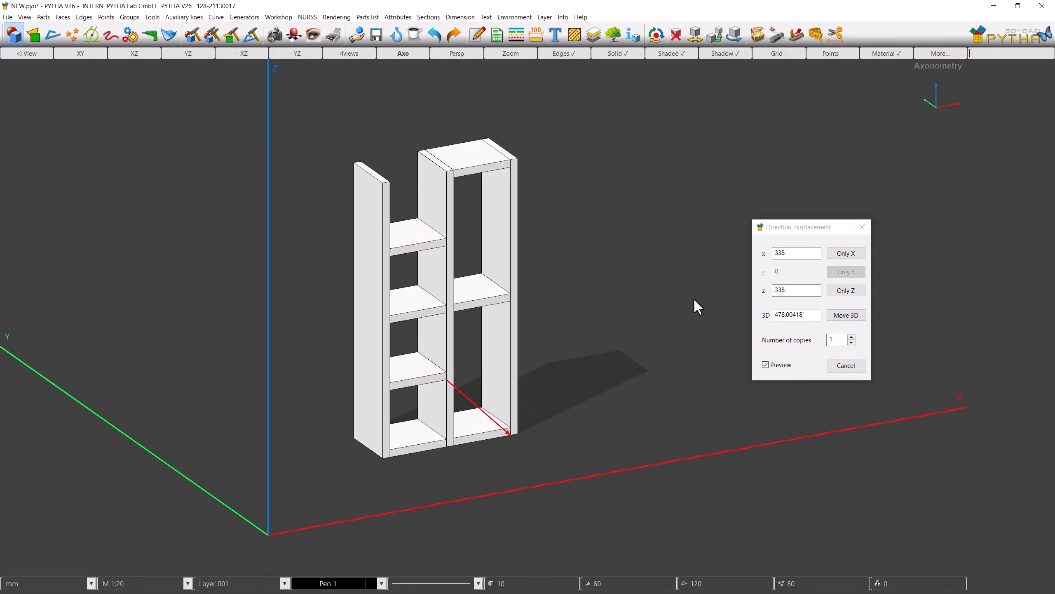
click(841, 254)
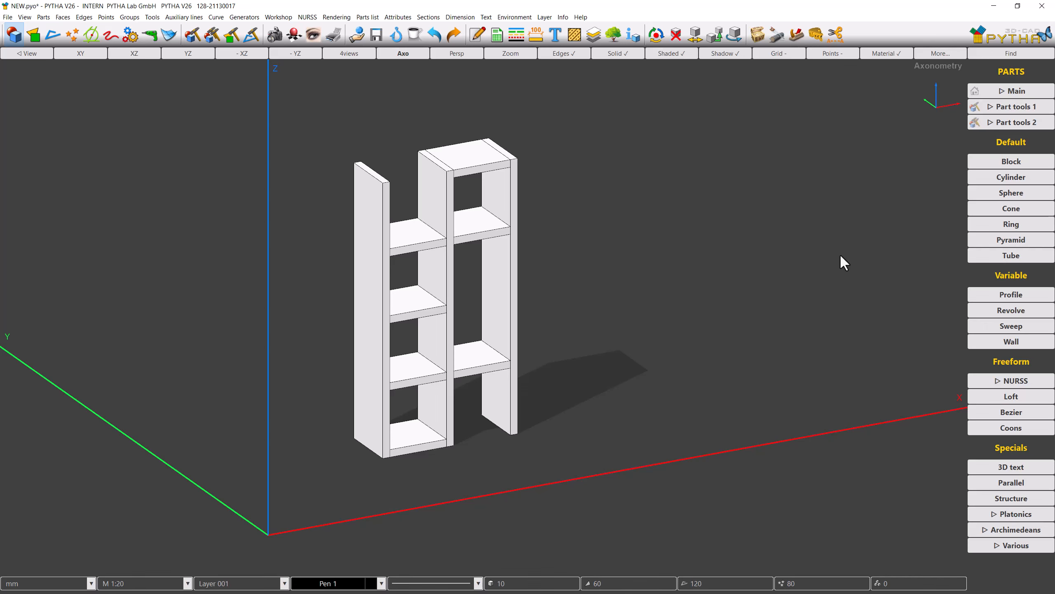
Define a copy of all parts except the first panel, displaced by the distance between the first and third panels' matching front bottom corners.
right_click(841, 256)
click(846, 270)
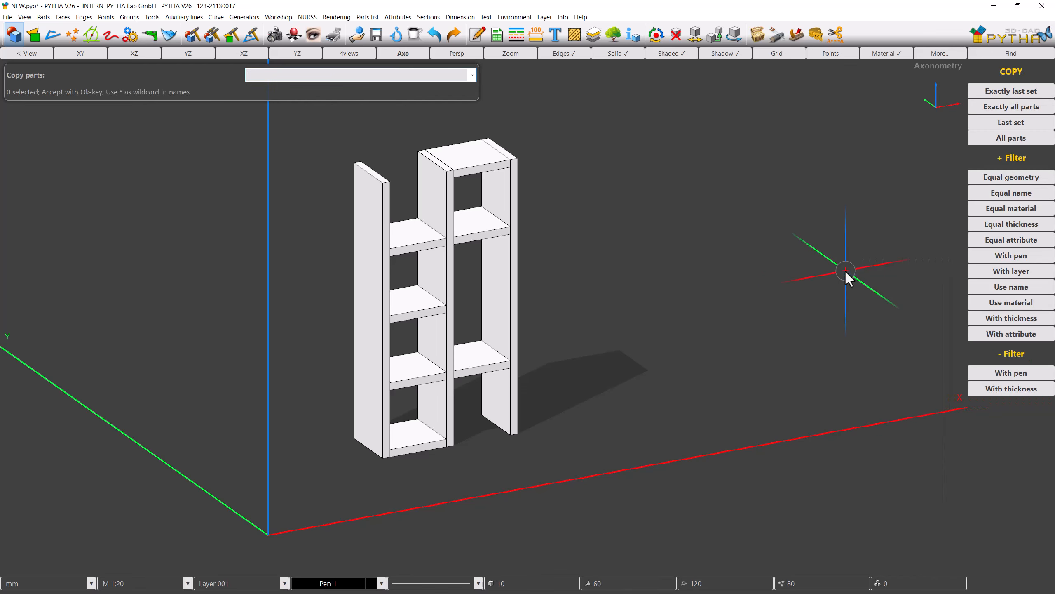
drag(667, 455, 404, 137)
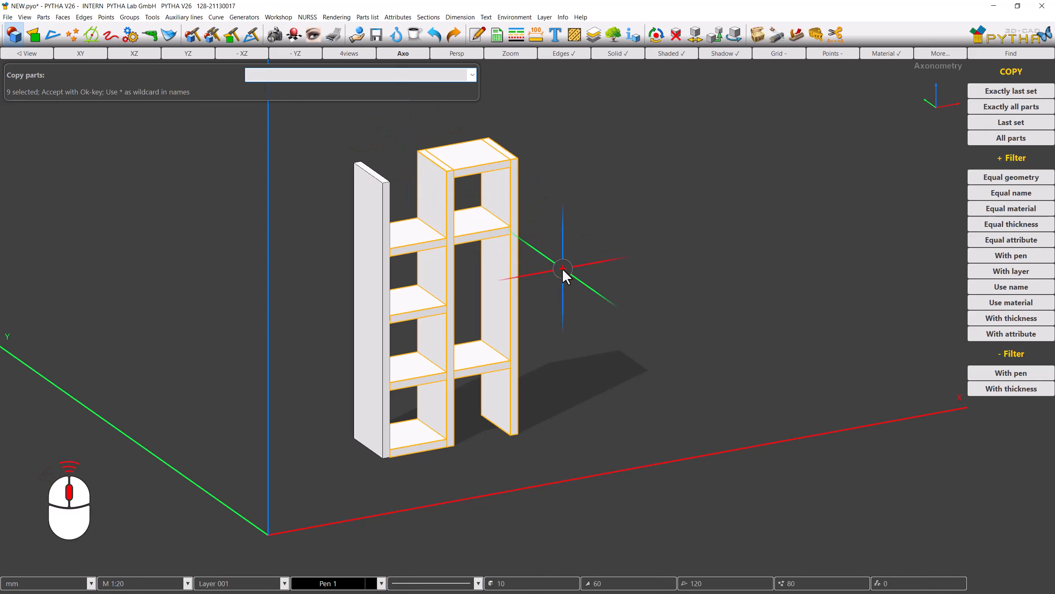
middle_click(563, 269)
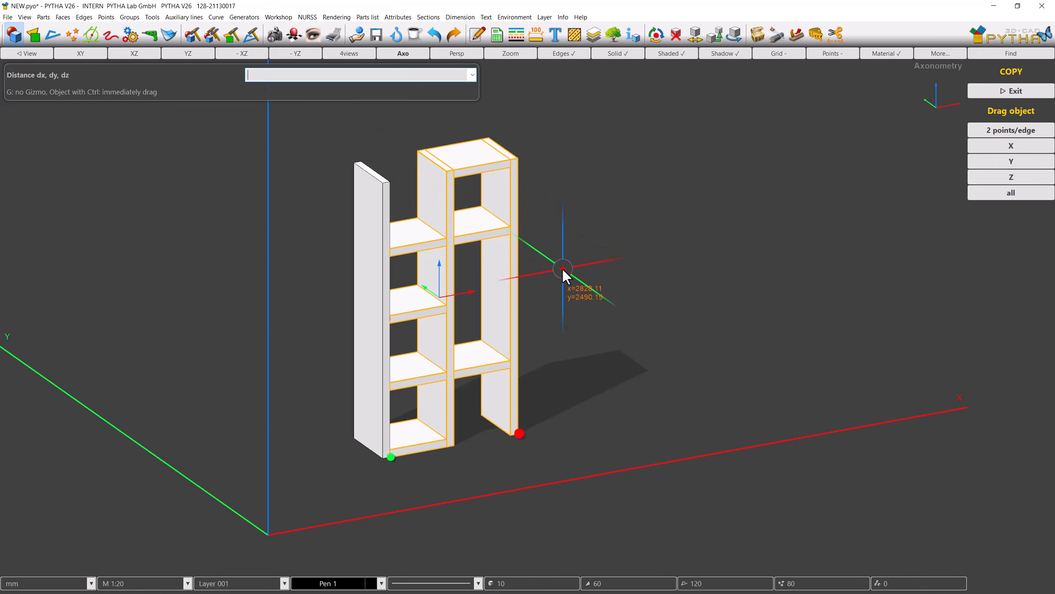
click(394, 459)
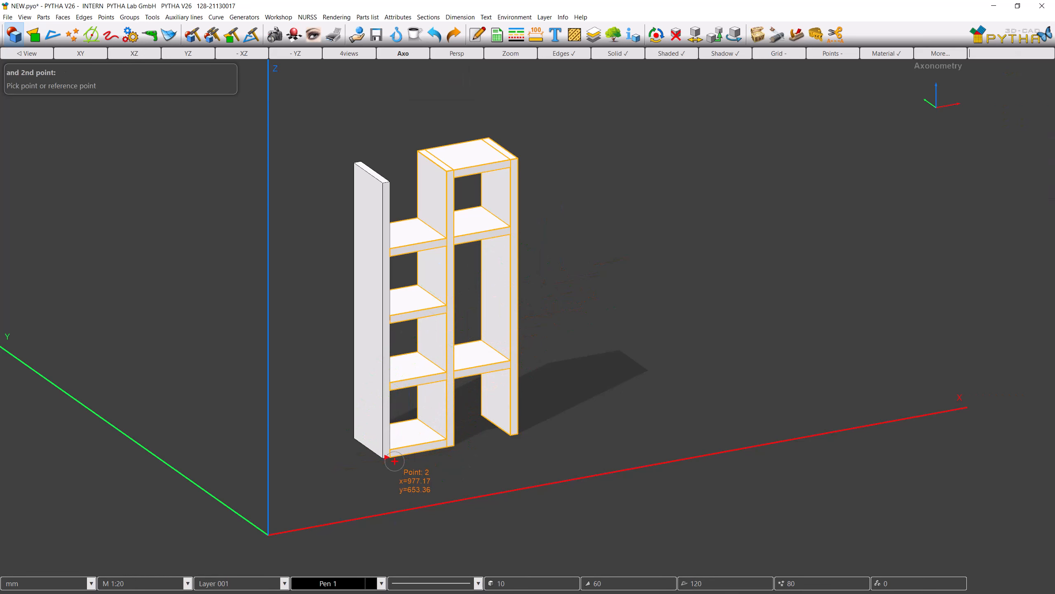
click(514, 435)
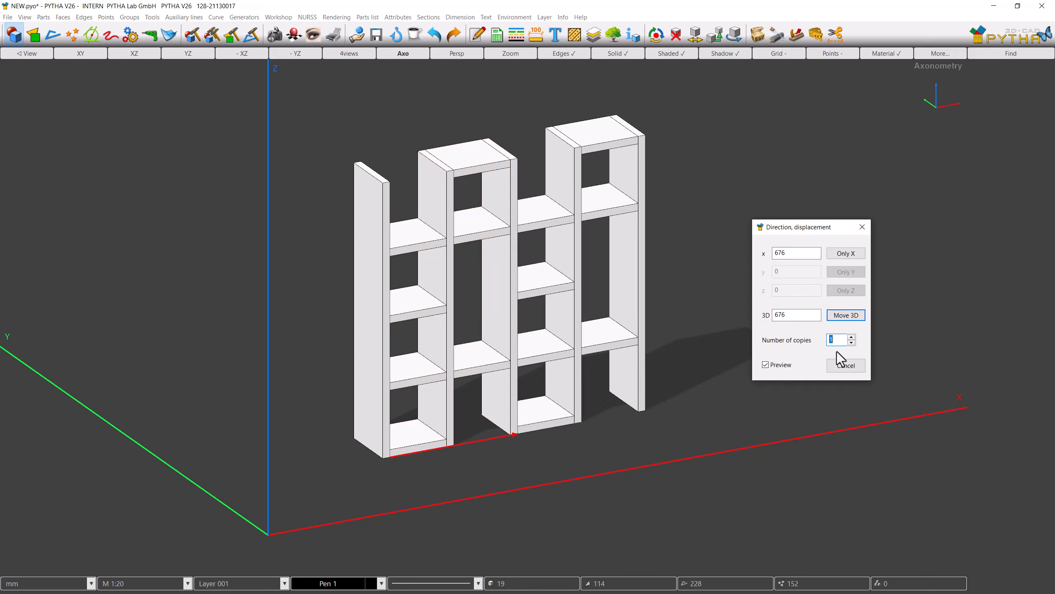
Preview three copies of the shelf group, return the number of copies to 1 and create it displaced 676 mm along X only.
click(852, 337)
click(851, 337)
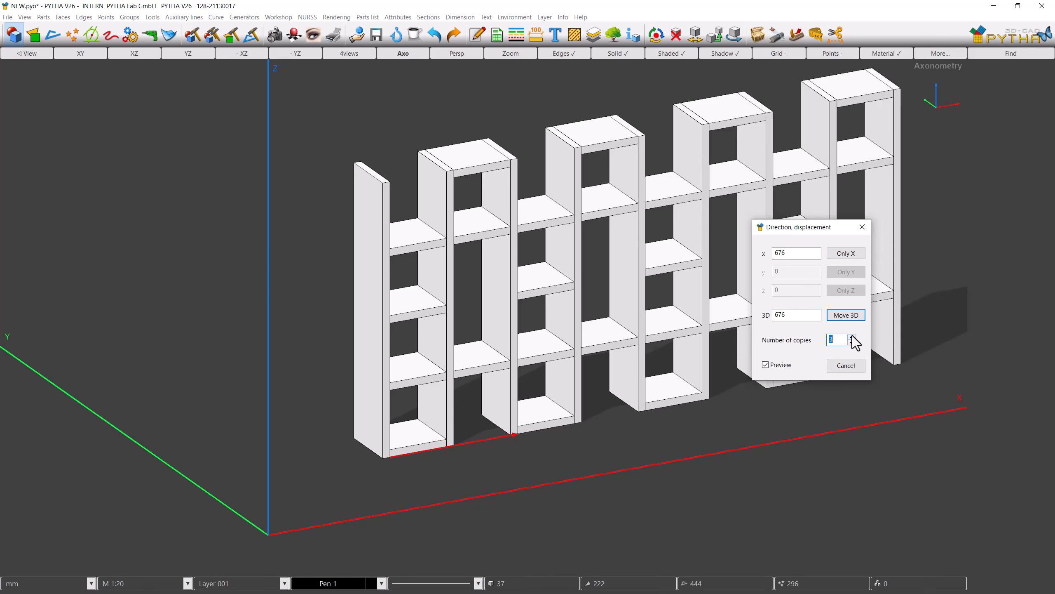
click(851, 342)
click(851, 343)
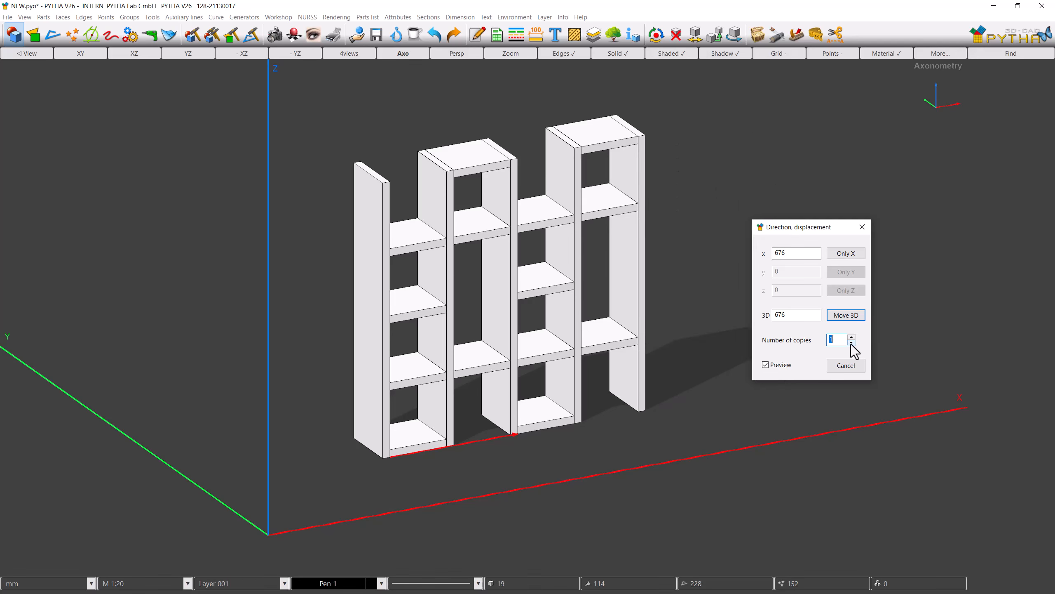
click(843, 255)
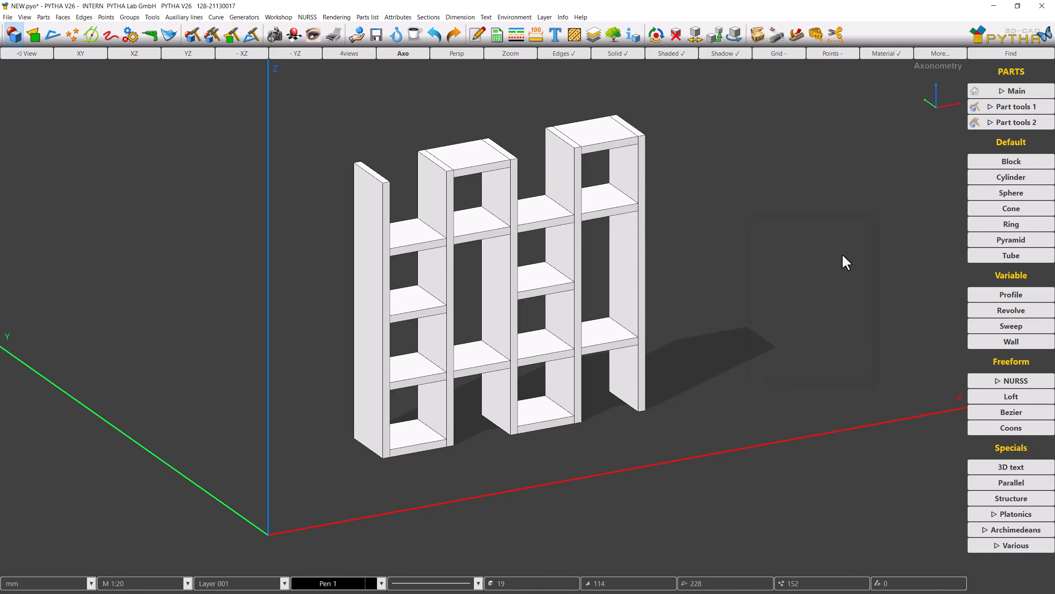
Copy the last upright panel and its adjoining top board once, displaced 338 mm along X to form a fifth bay.
right_click(842, 252)
click(851, 272)
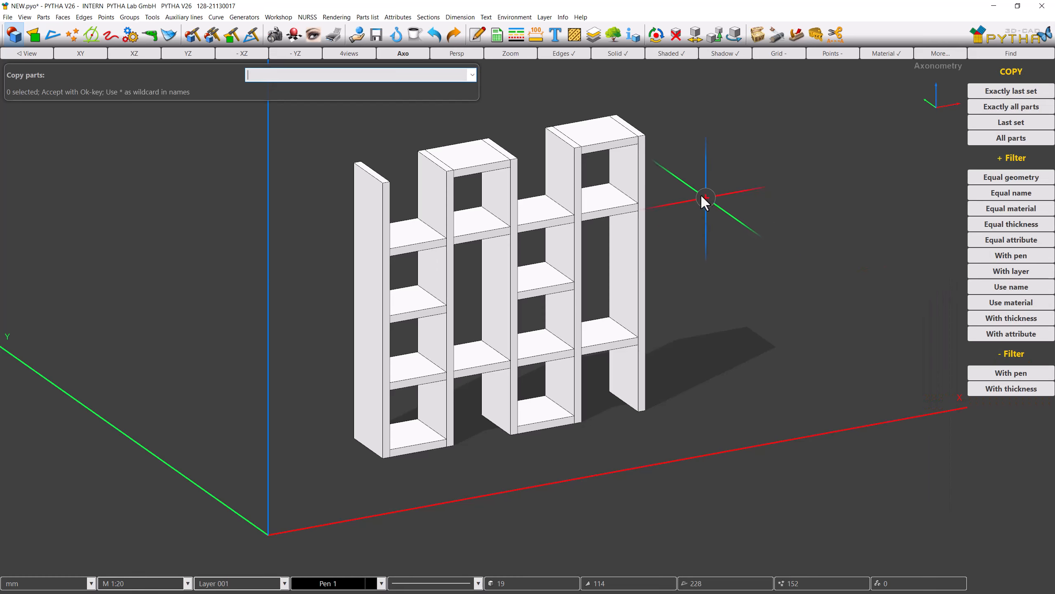
drag(673, 171, 623, 119)
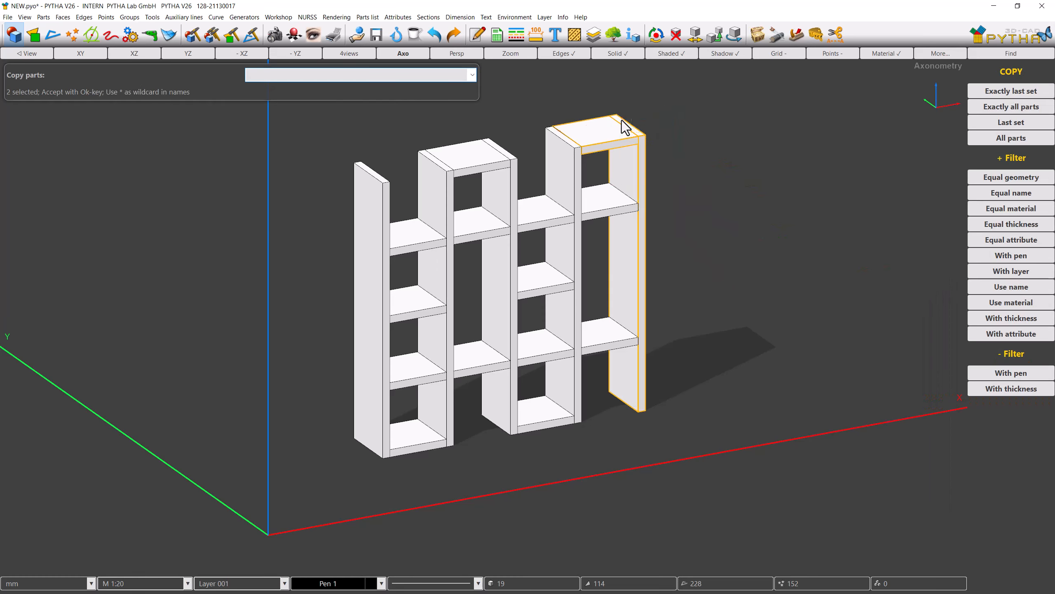
right_click(622, 120)
click(582, 147)
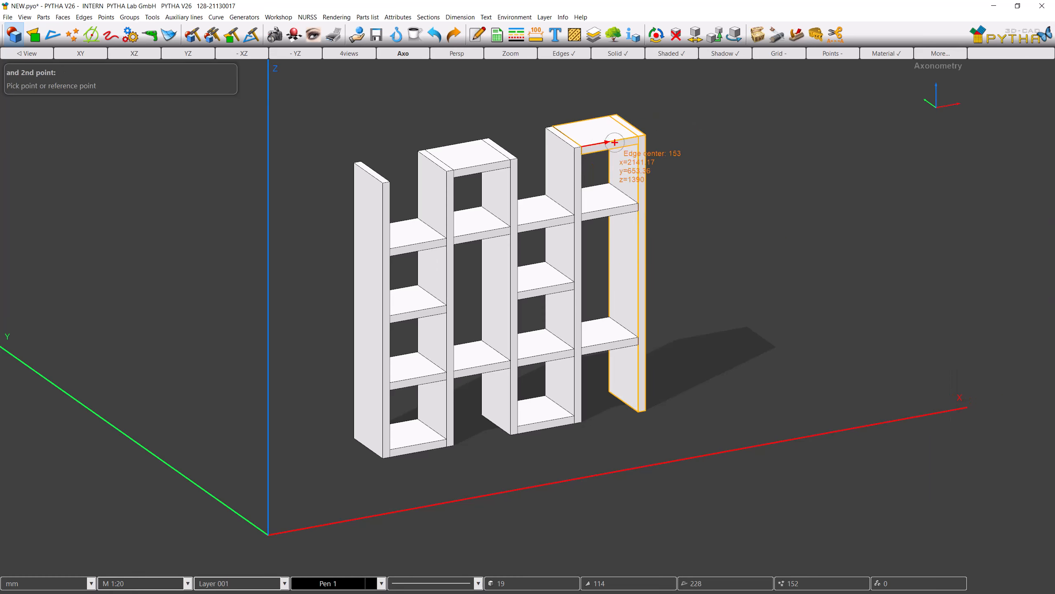
click(643, 135)
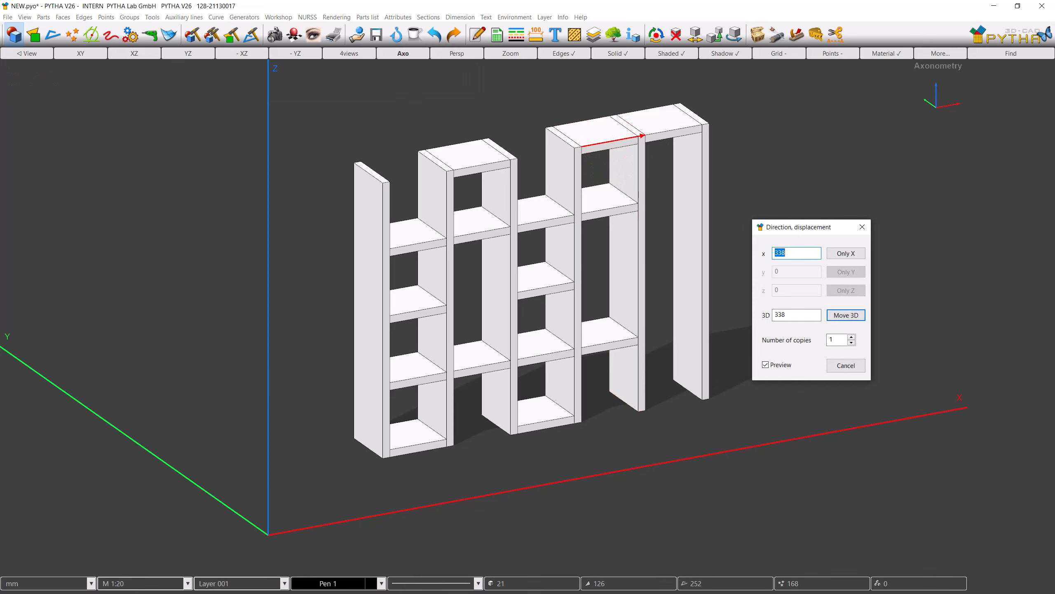
key(Return)
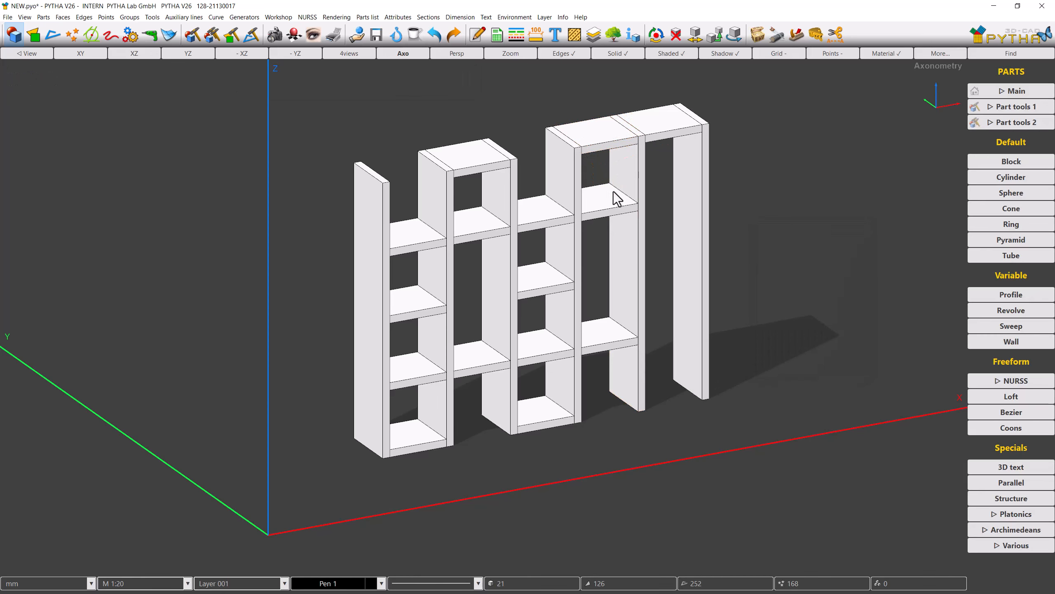
Copy the bottom board of the third bay into the fifth bay, using matching front bottom corners as reference points.
right_click(545, 410)
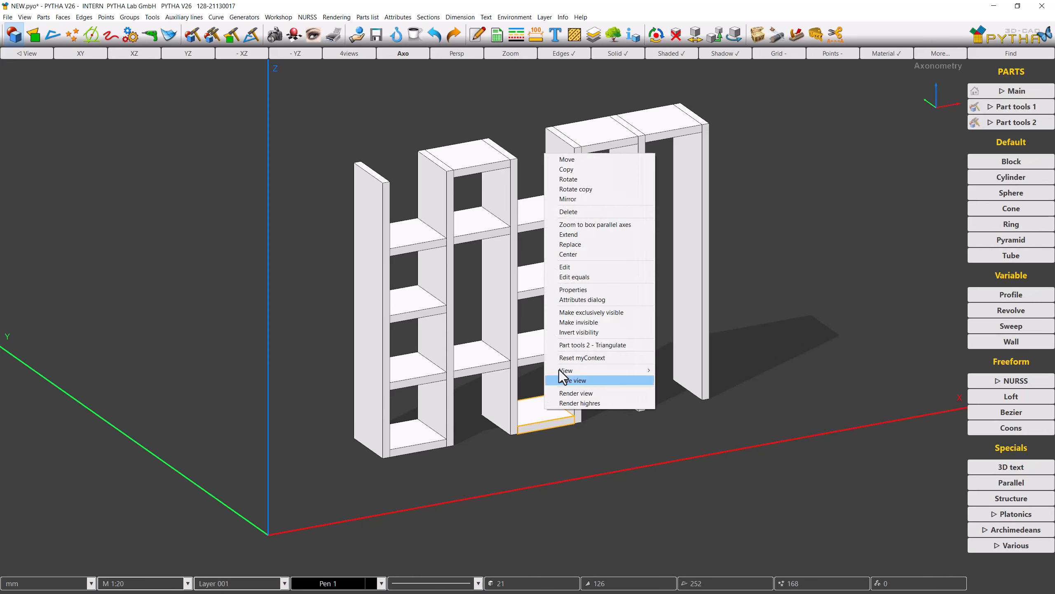
click(576, 170)
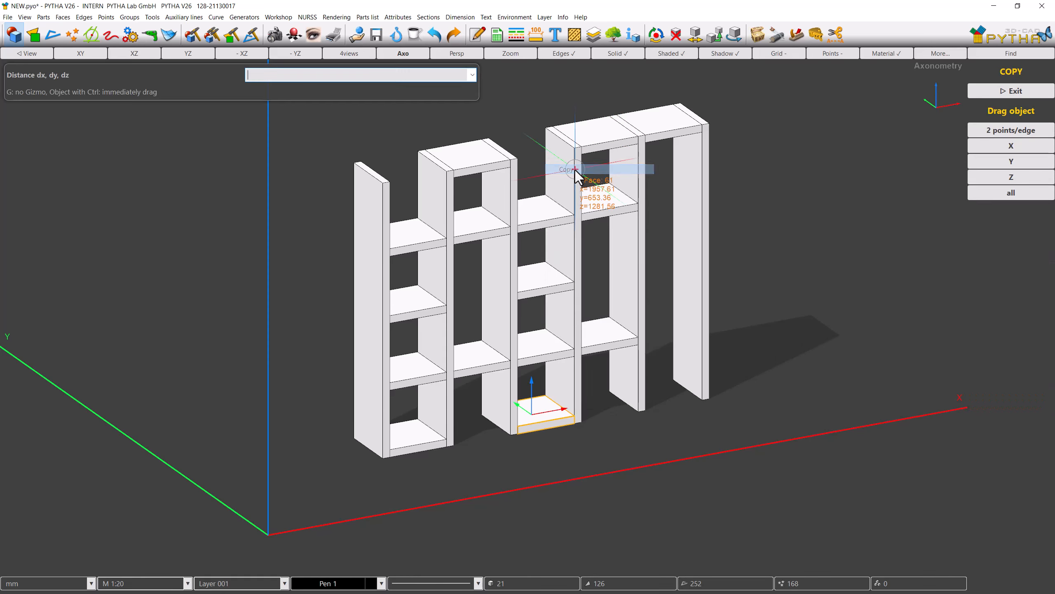
click(519, 435)
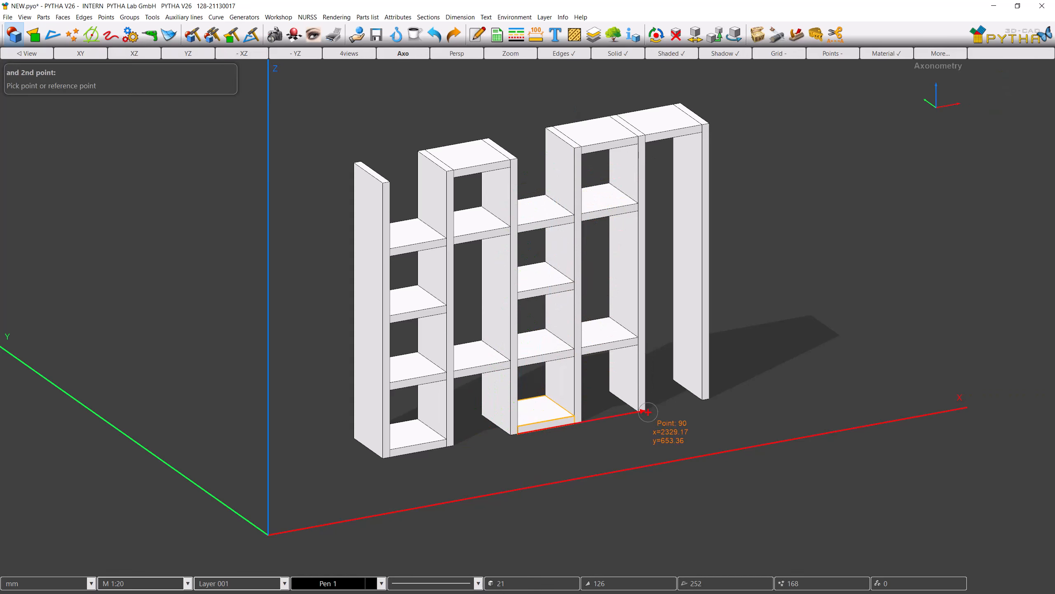
click(638, 419)
key(Return)
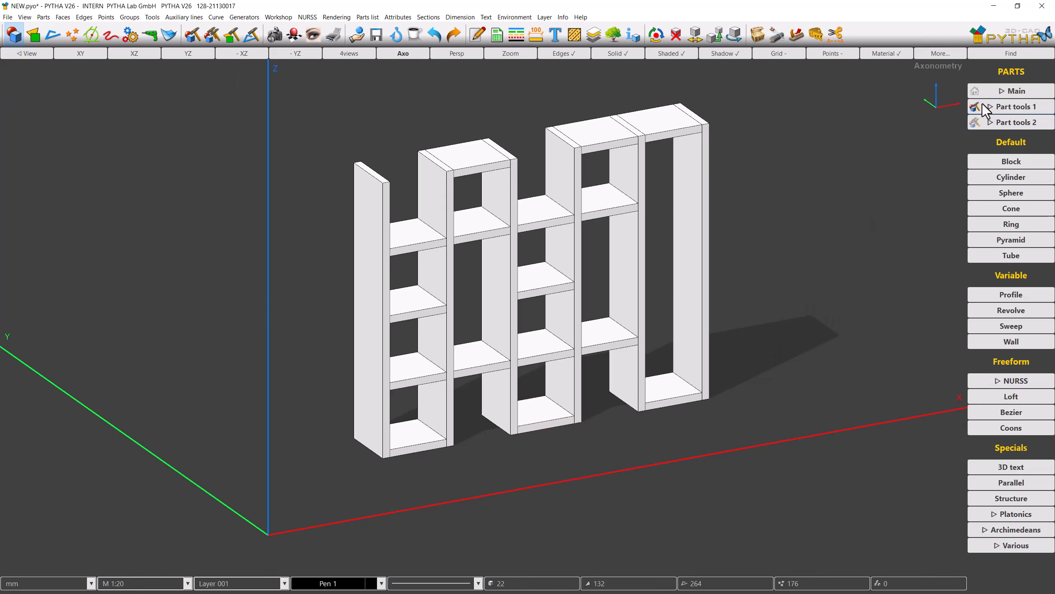
Define a multiple copy between the top board and the bottom board of the fifth bay.
click(1014, 107)
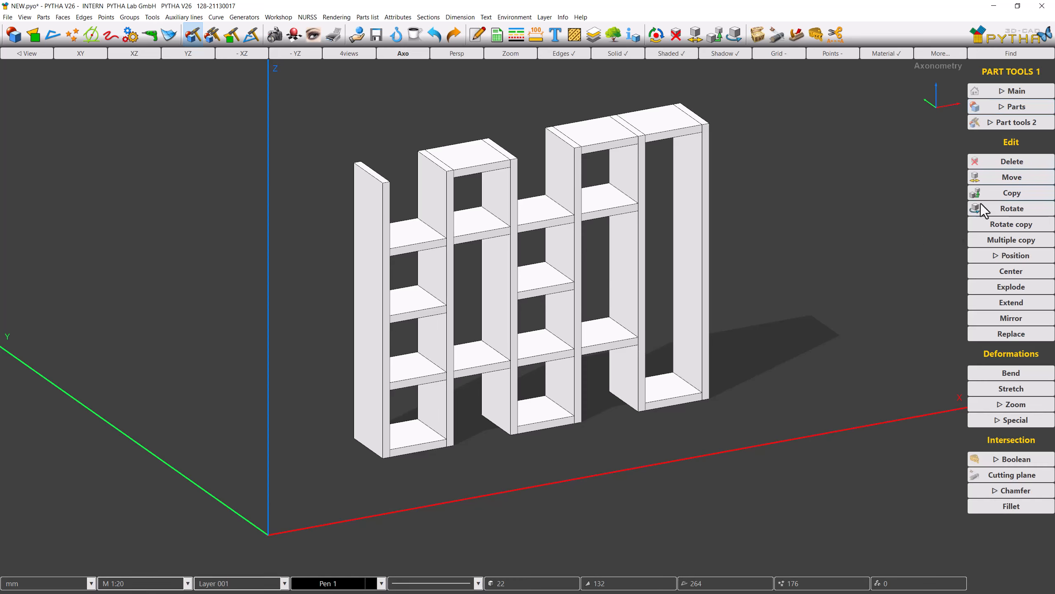
click(985, 245)
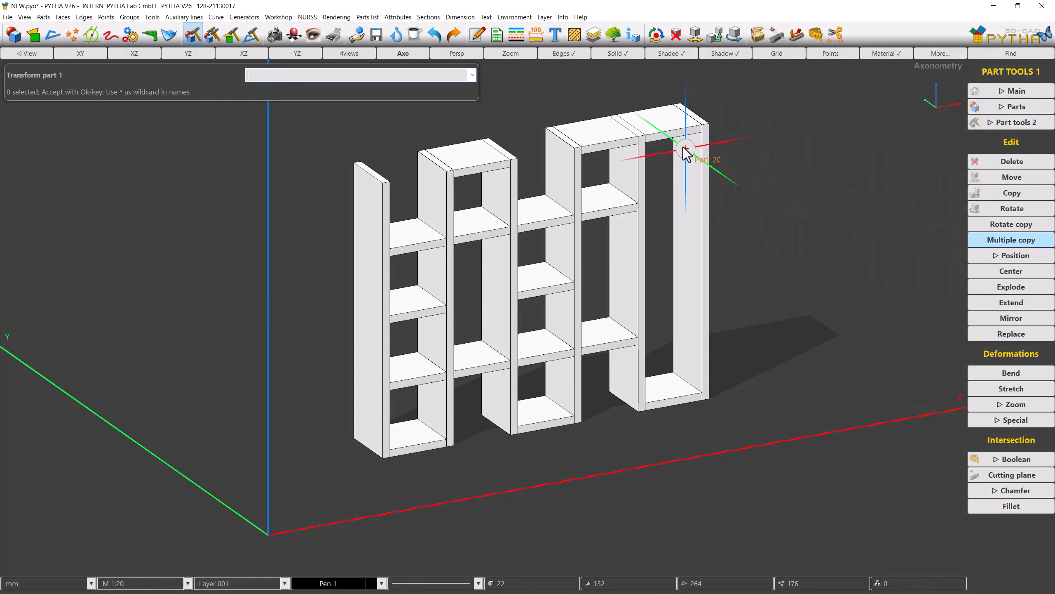
click(664, 133)
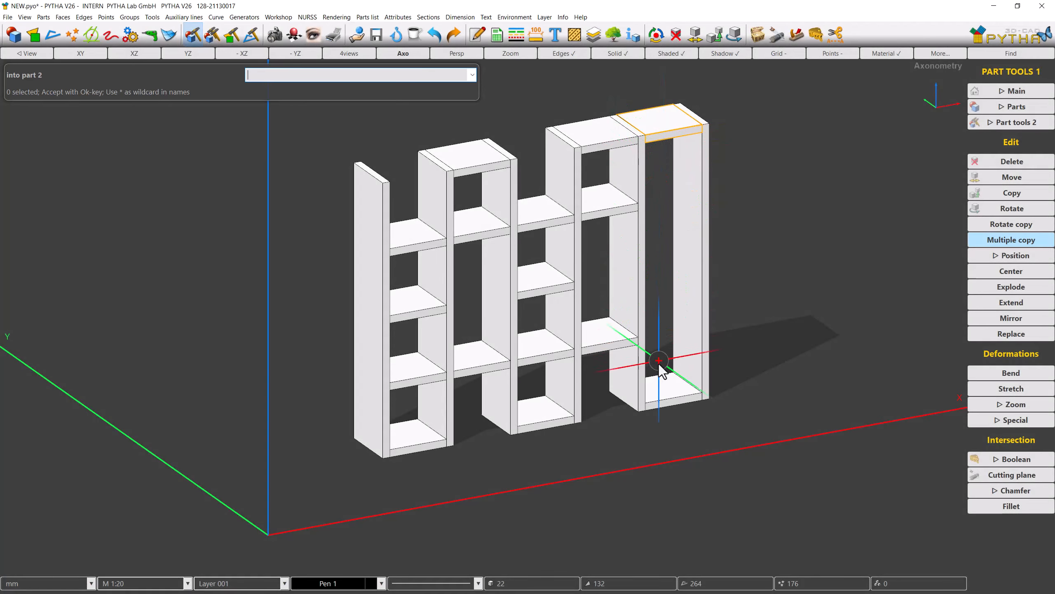
click(661, 395)
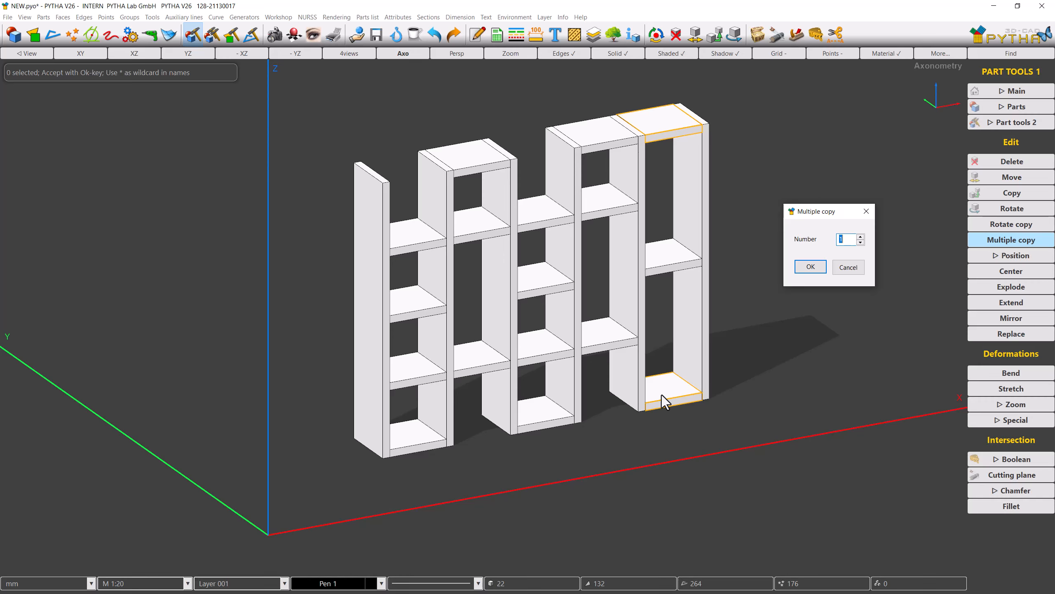
Preview up to six intermediate shelves in the fifth bay, reduce the number to 3 and create them.
click(860, 237)
click(860, 237)
click(860, 237)
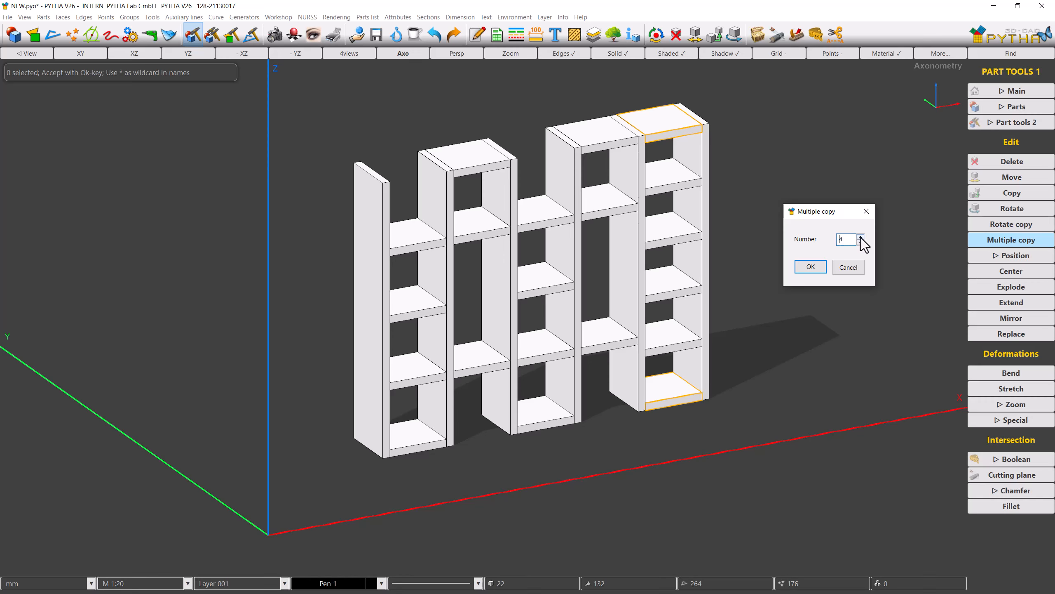
click(860, 237)
click(860, 237)
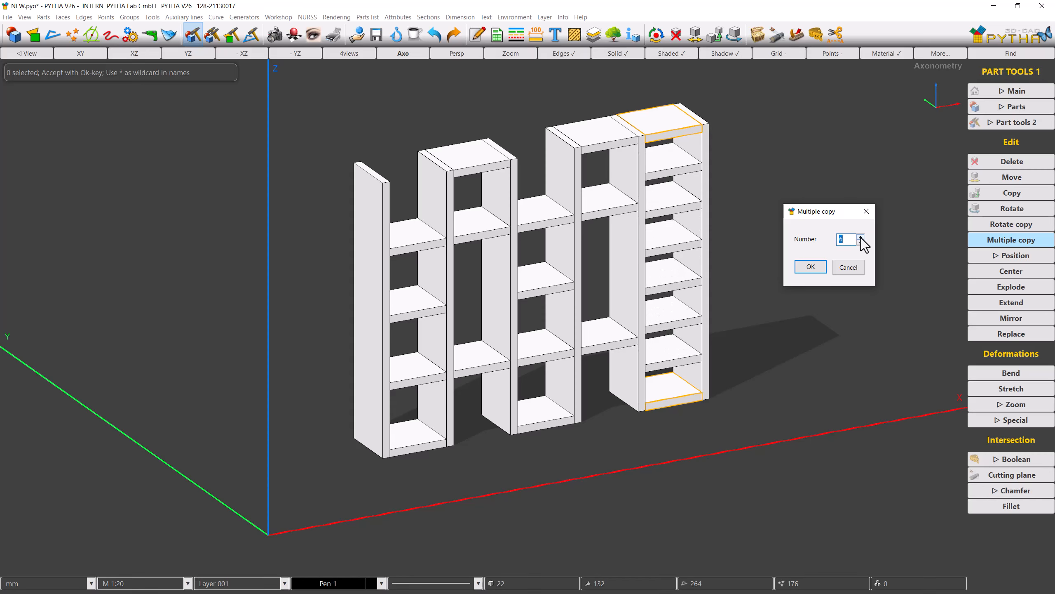
click(861, 242)
click(860, 242)
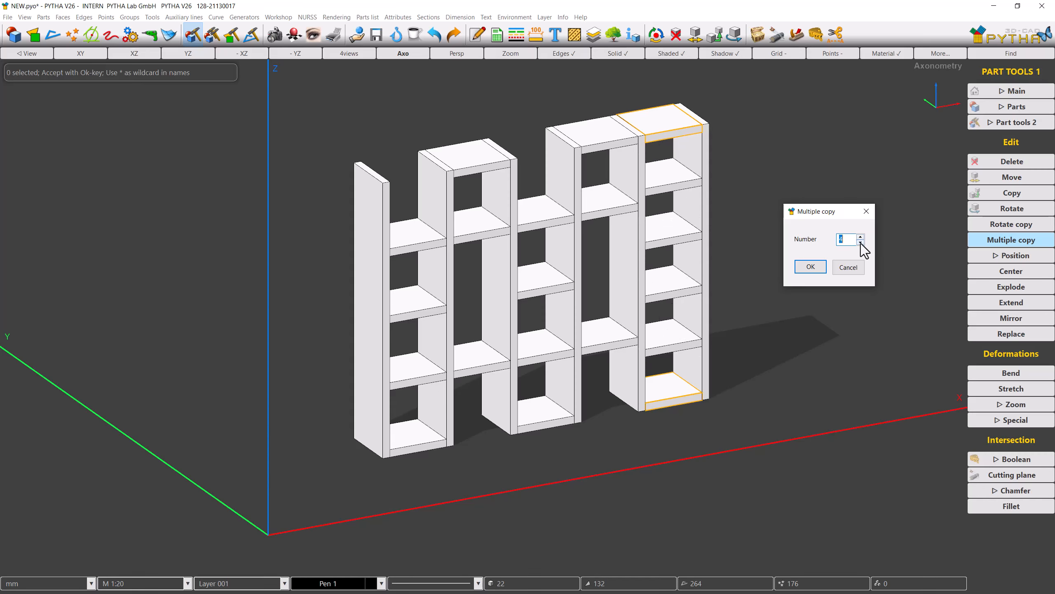
click(860, 242)
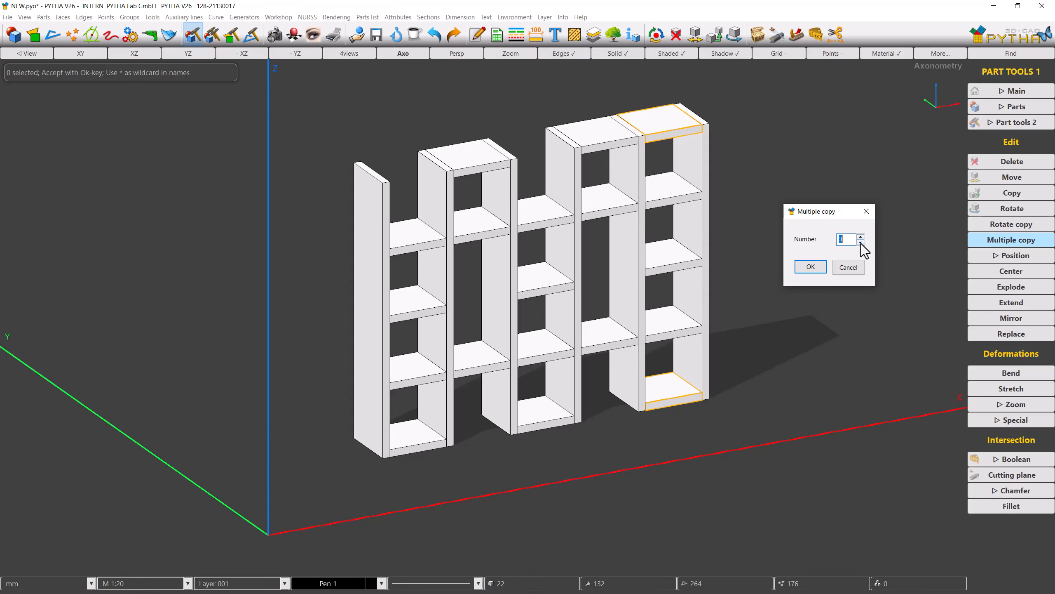
click(821, 264)
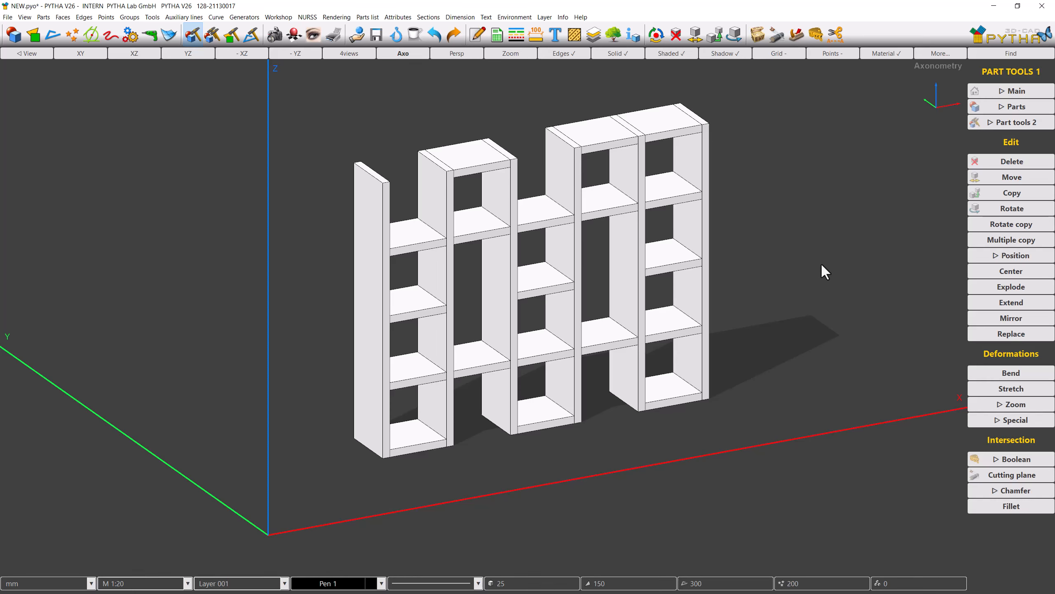
Delete all parts except the first upright, the last upright and the fifth bay's top and bottom boards.
click(987, 164)
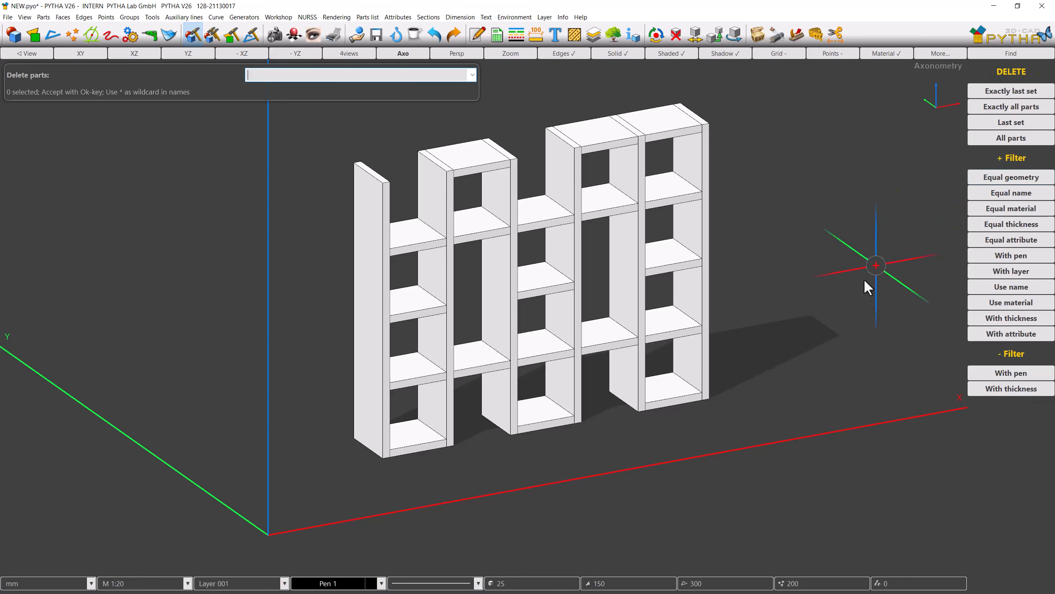
drag(666, 443, 412, 105)
click(644, 113)
click(665, 380)
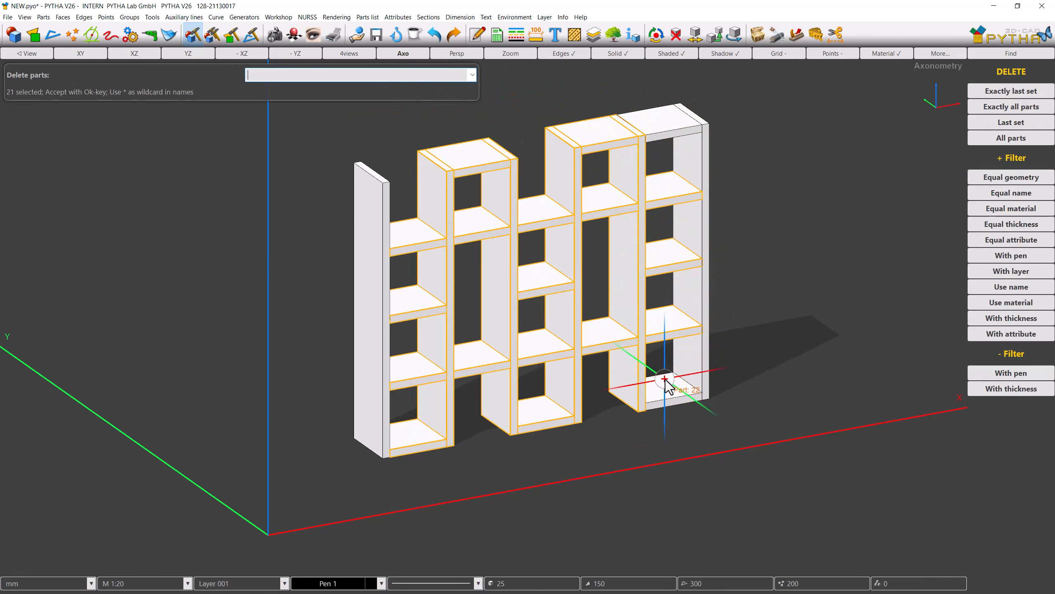
right_click(775, 385)
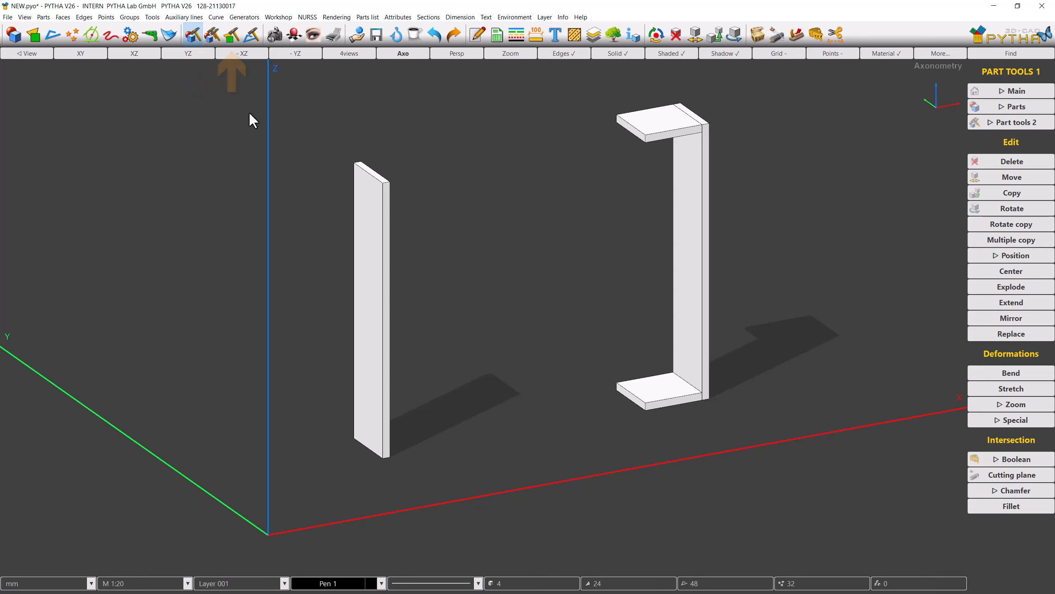
Move the free end faces of the top and bottom boards 1352 mm along X to meet the first upright.
click(228, 38)
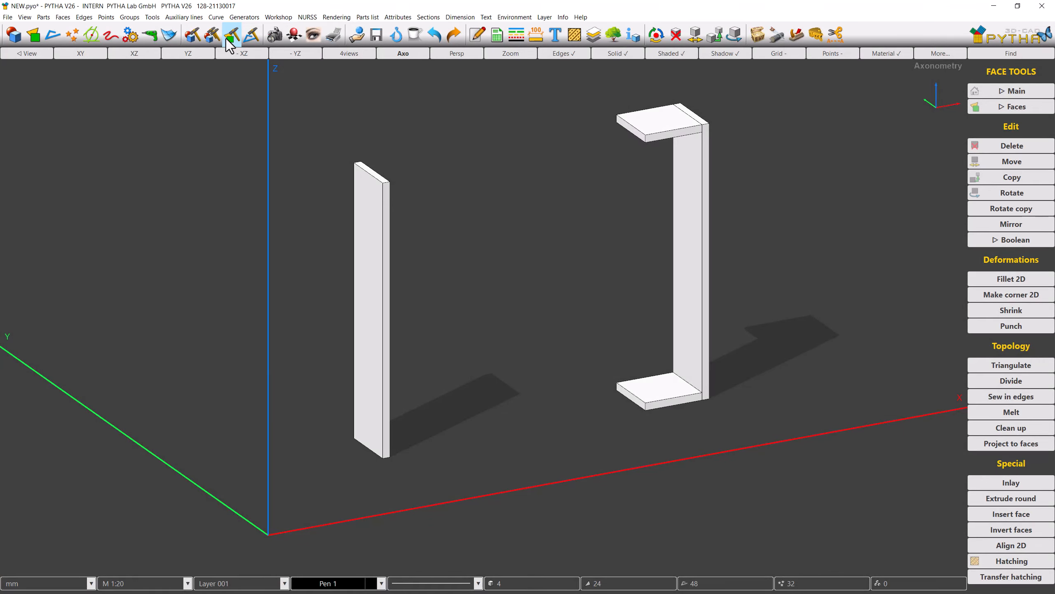
click(984, 161)
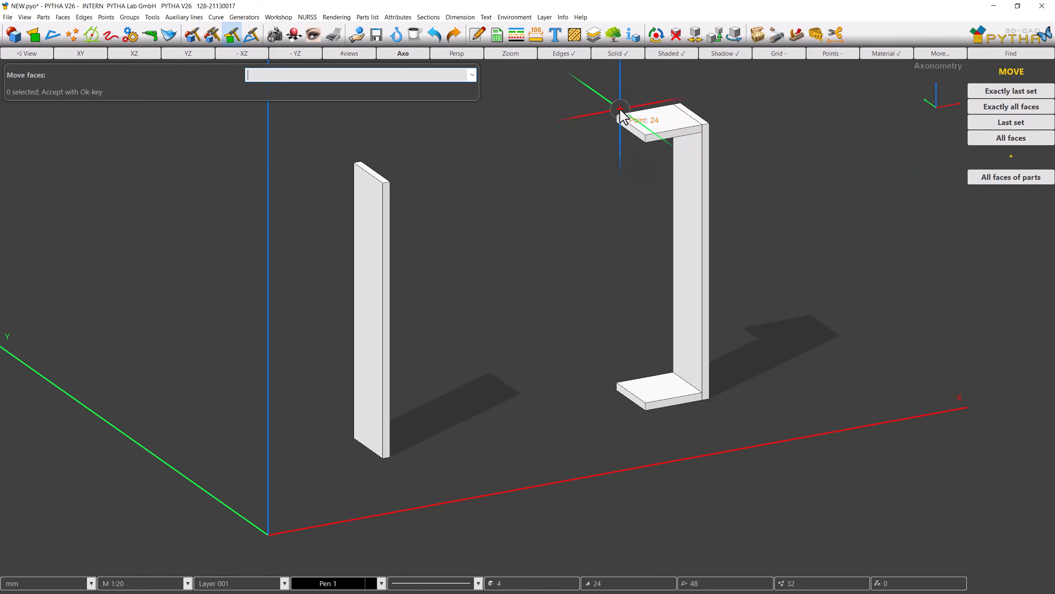
click(655, 160)
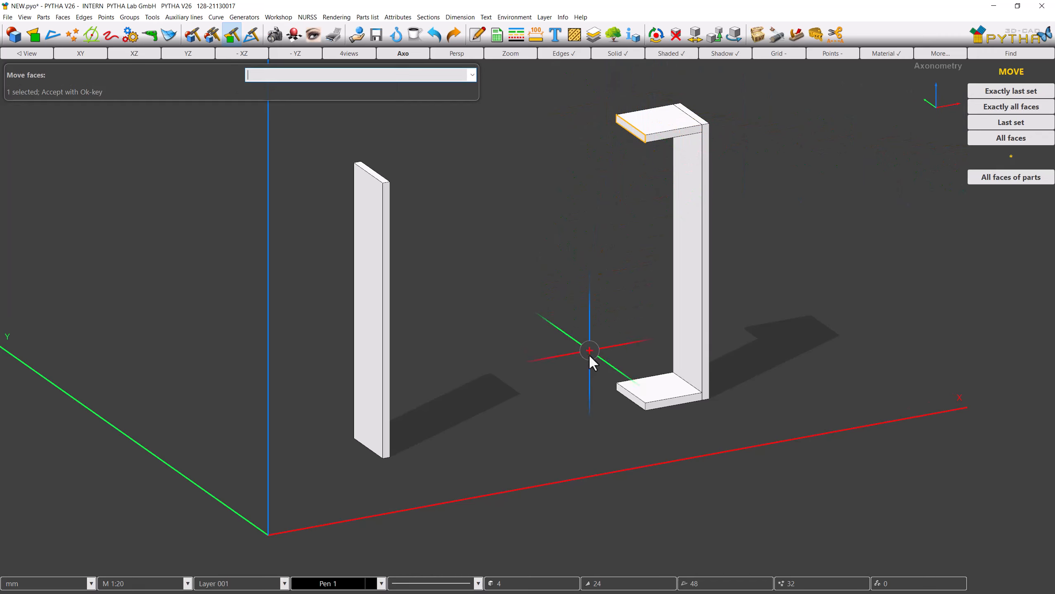
click(656, 423)
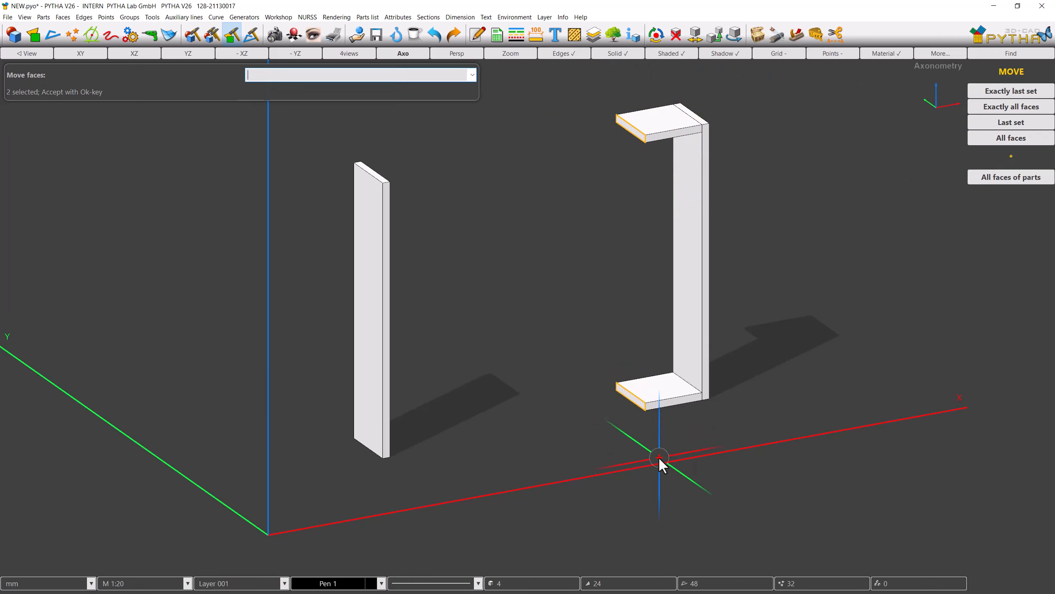
key(Return)
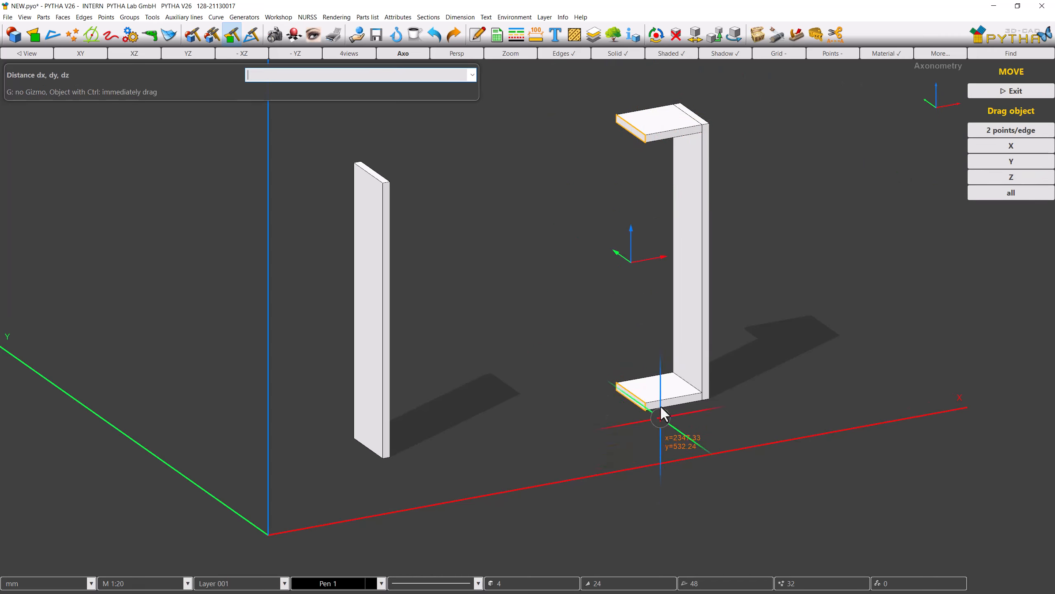
click(648, 134)
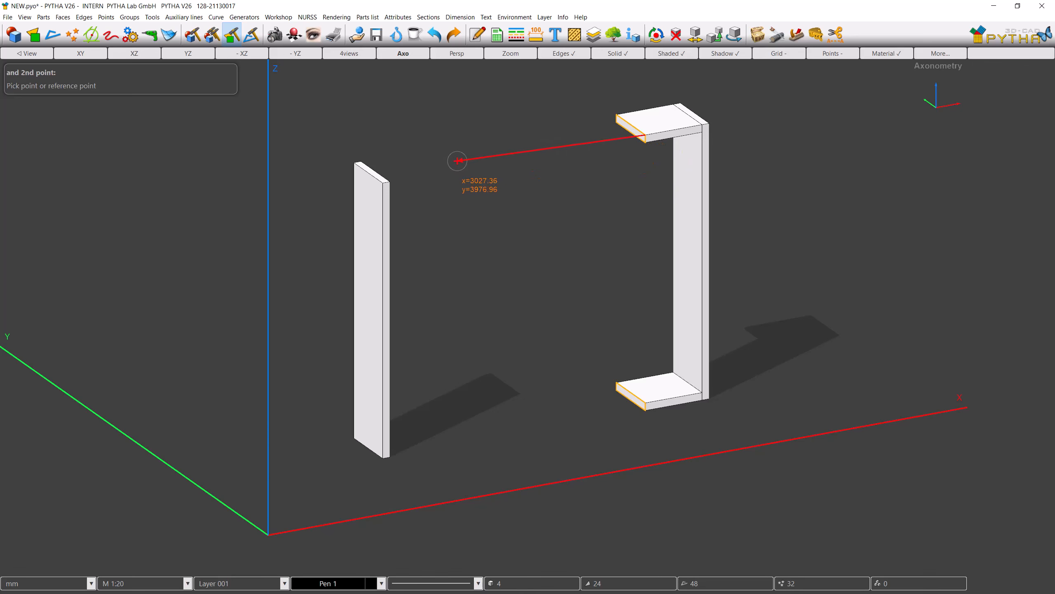
click(396, 180)
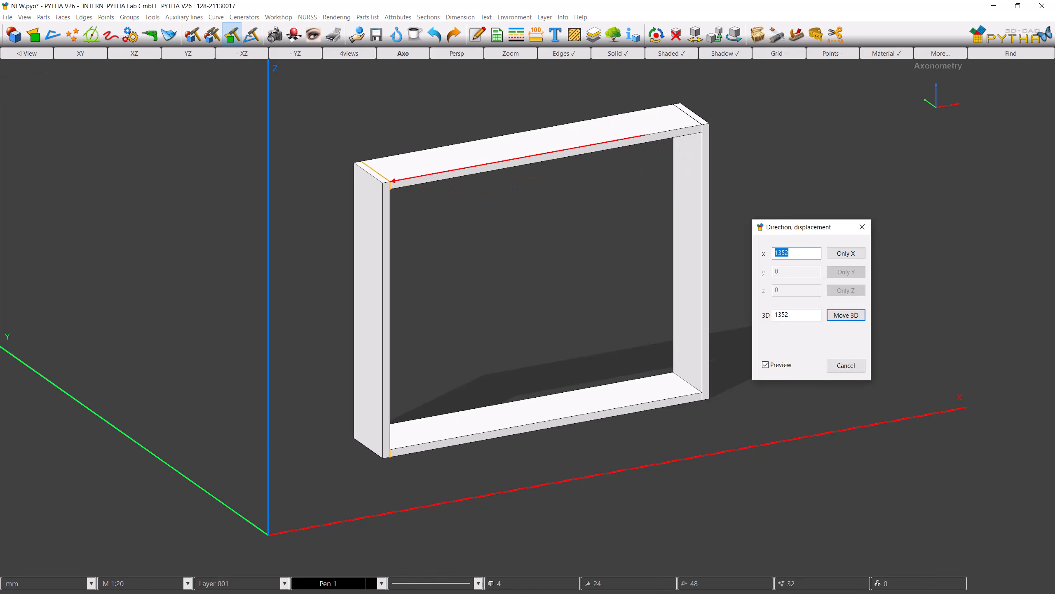
key(Return)
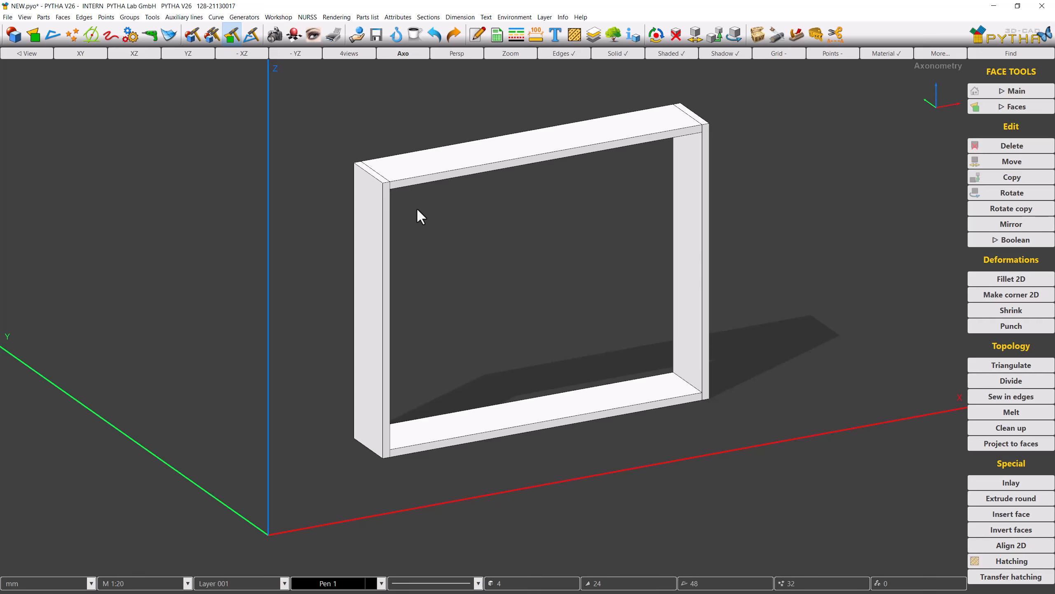
Move the front edges at the frame's upper right and lower left corners 200 mm forward along Y.
click(253, 36)
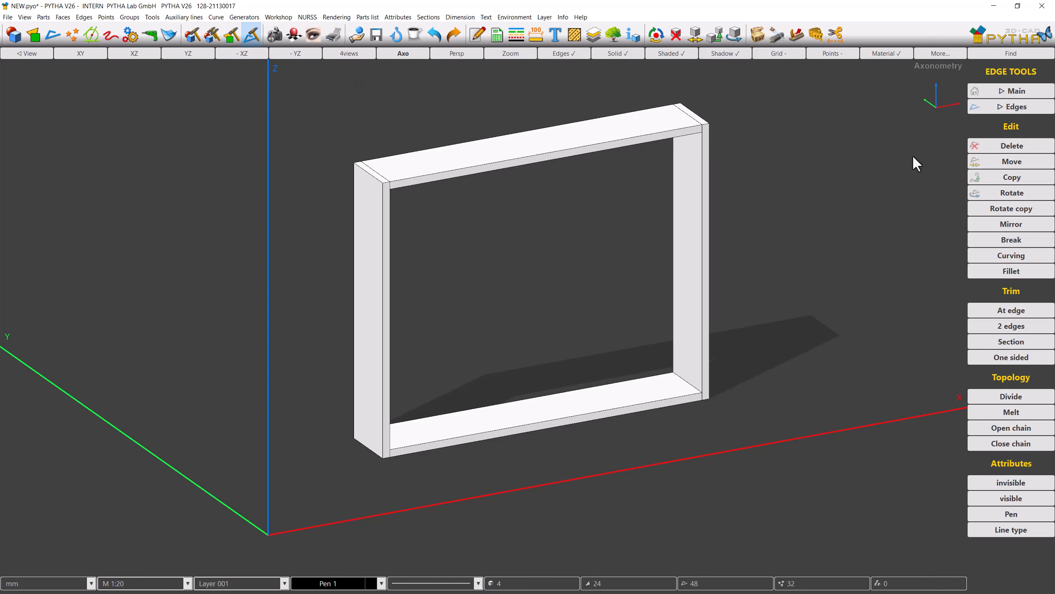
click(985, 162)
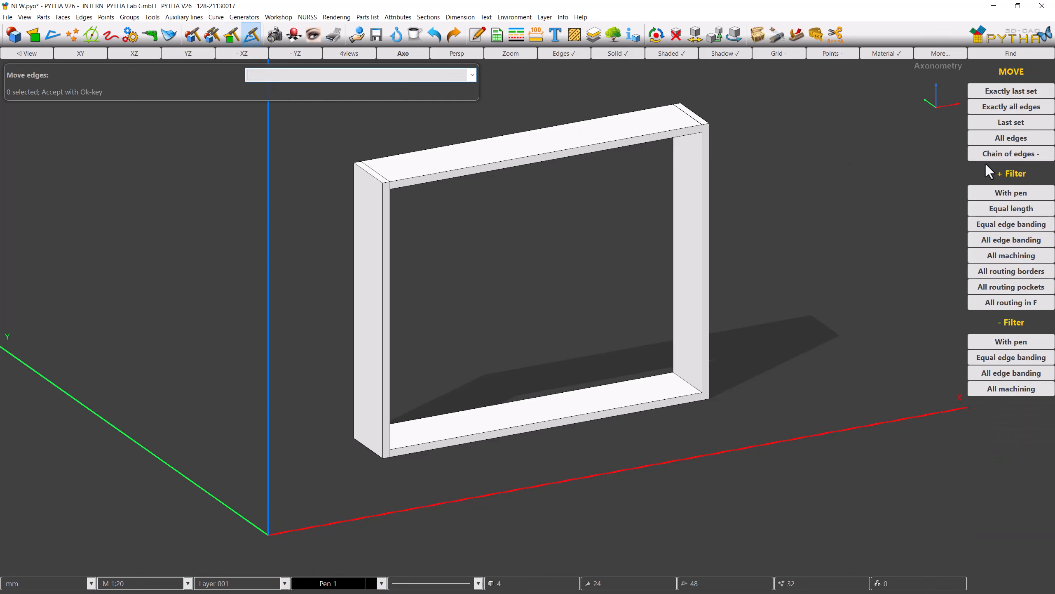
click(708, 126)
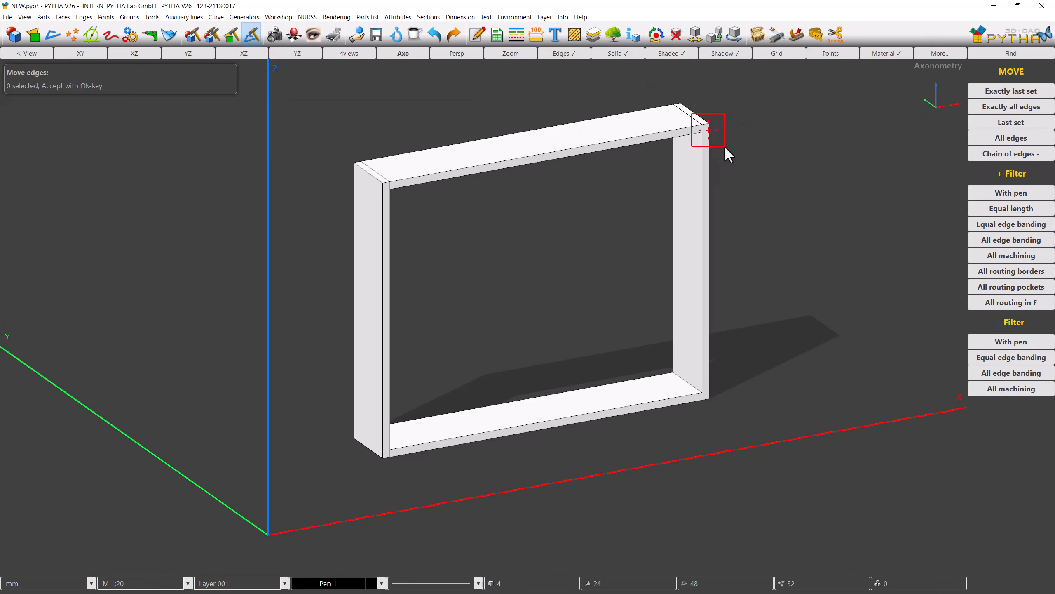
click(725, 147)
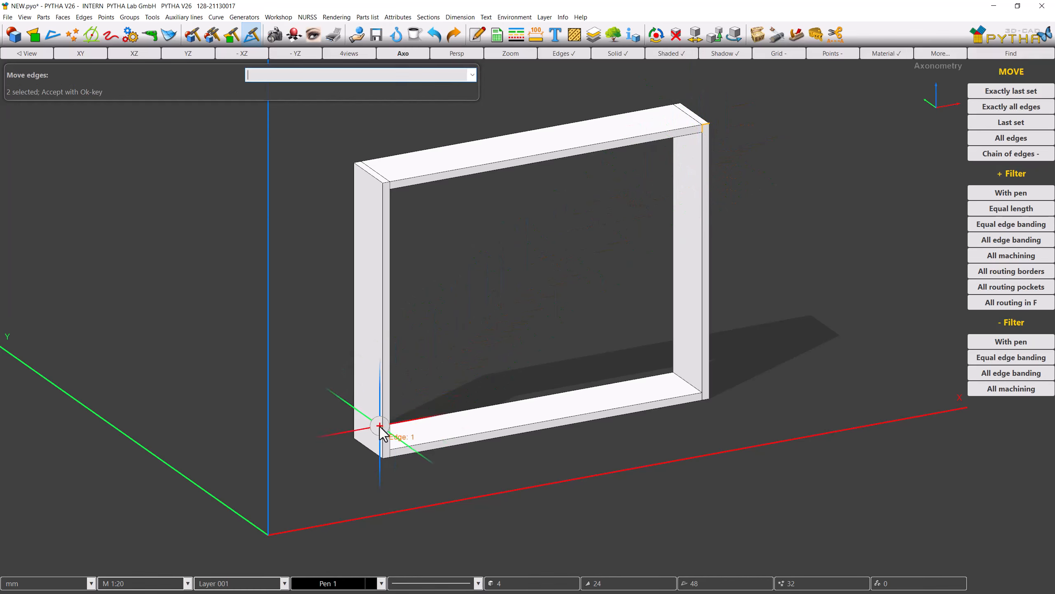
click(395, 456)
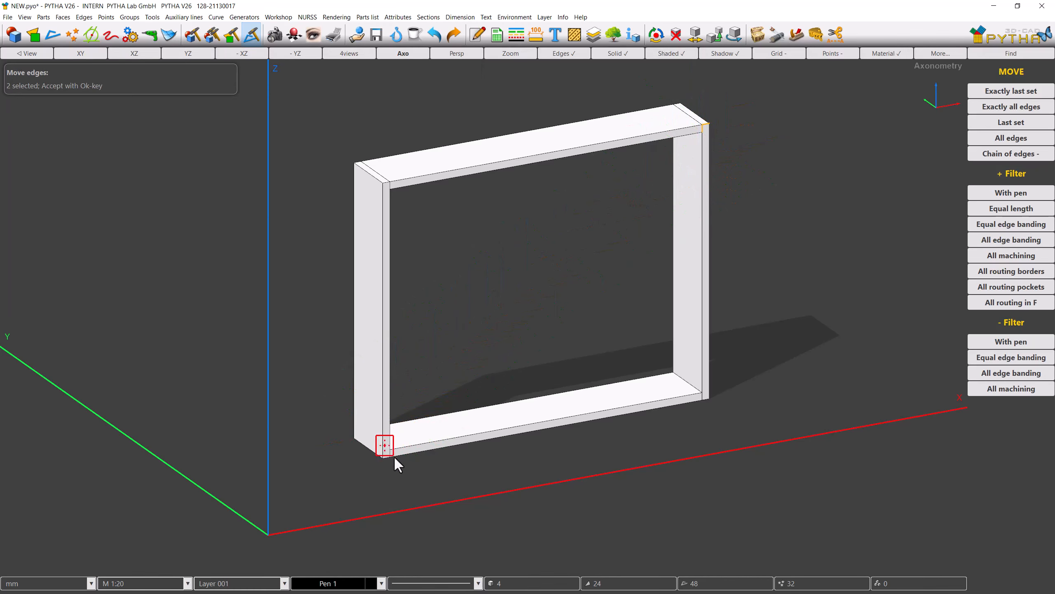
click(413, 473)
right_click(449, 474)
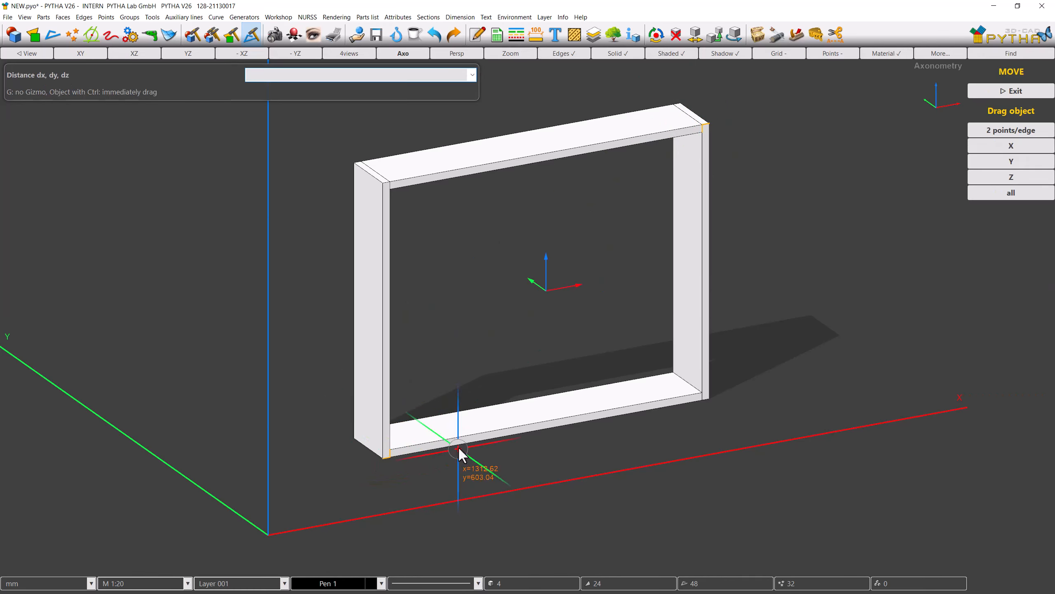
click(528, 281)
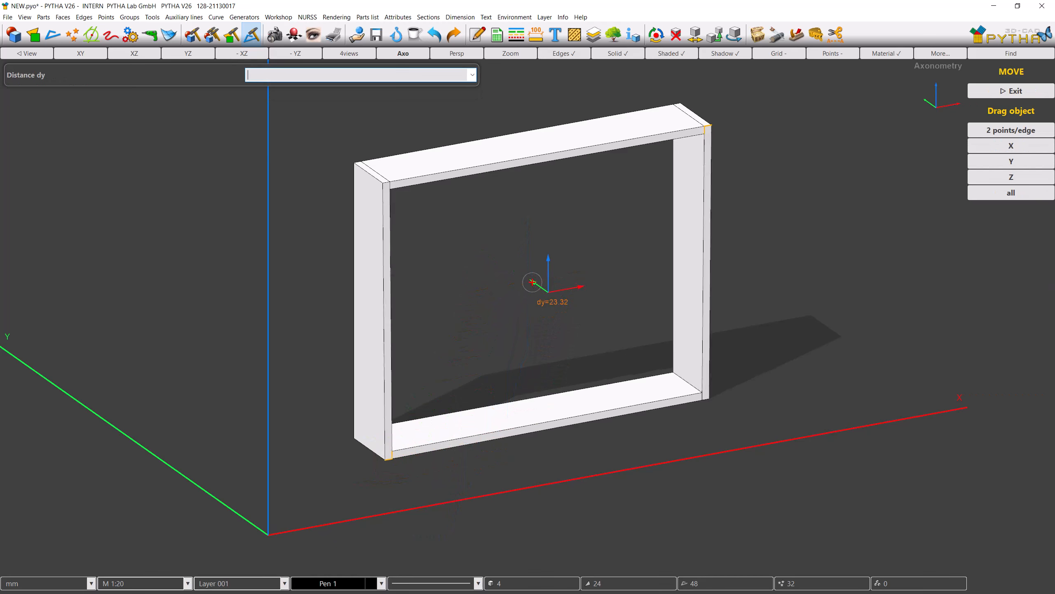
text(200)
key(Return)
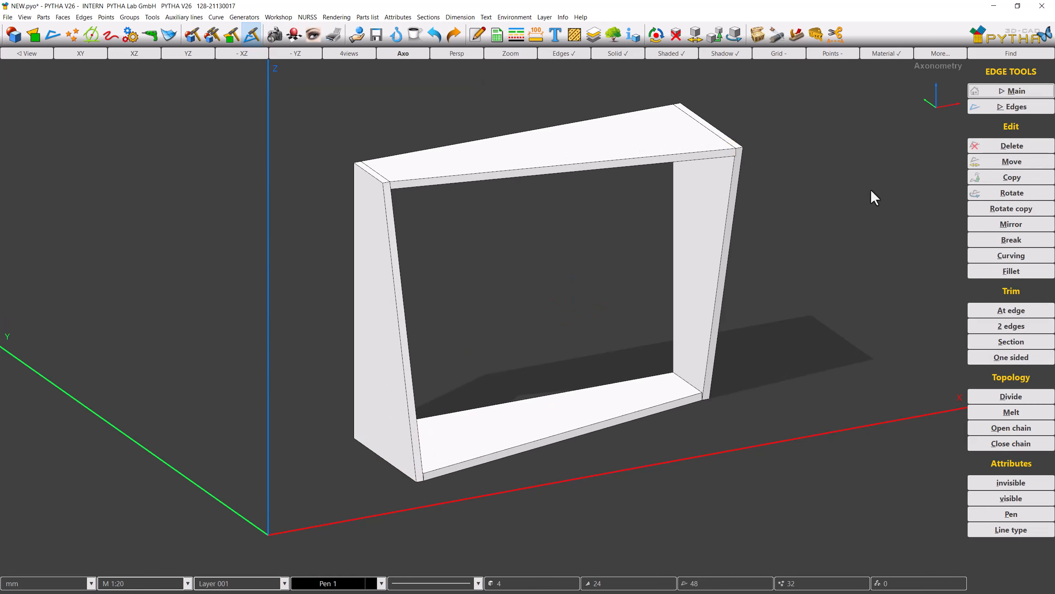
Move the front edges at the frame's upper left and lower right corners 200 mm backward along Y.
click(985, 161)
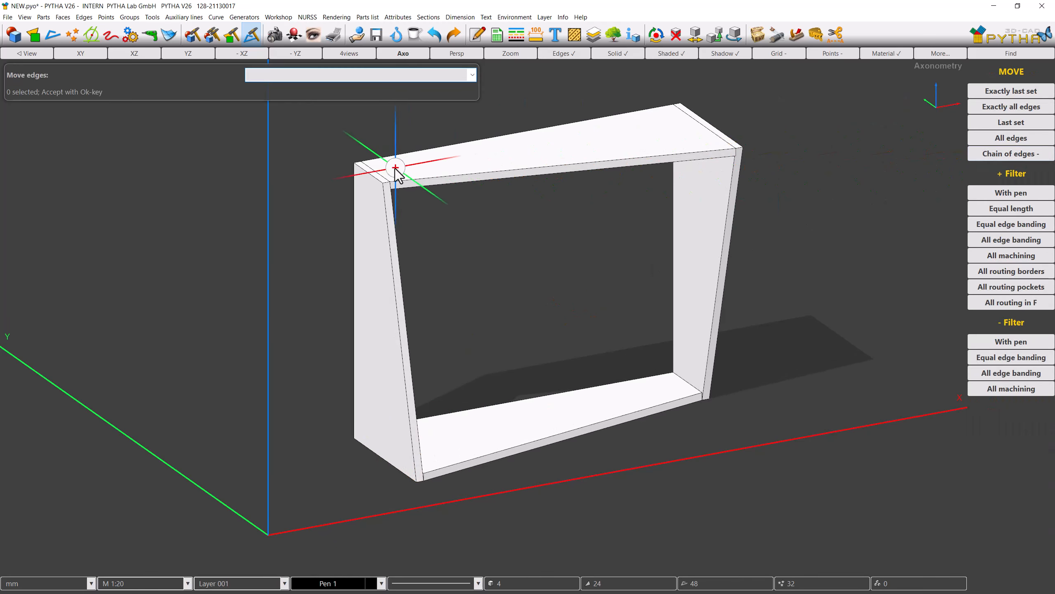
drag(375, 169, 407, 208)
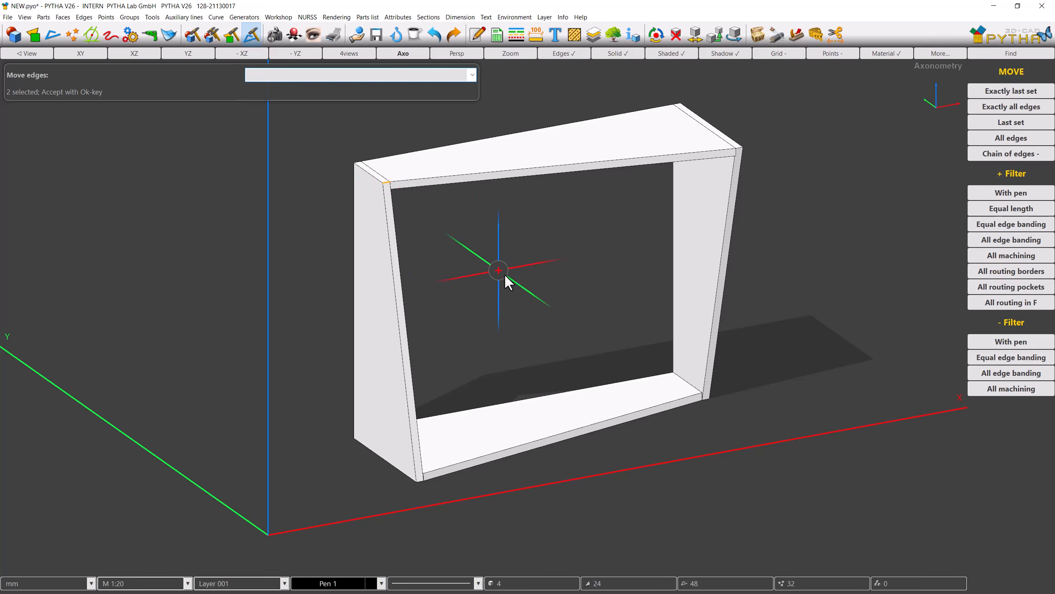
drag(688, 366, 730, 419)
right_click(729, 419)
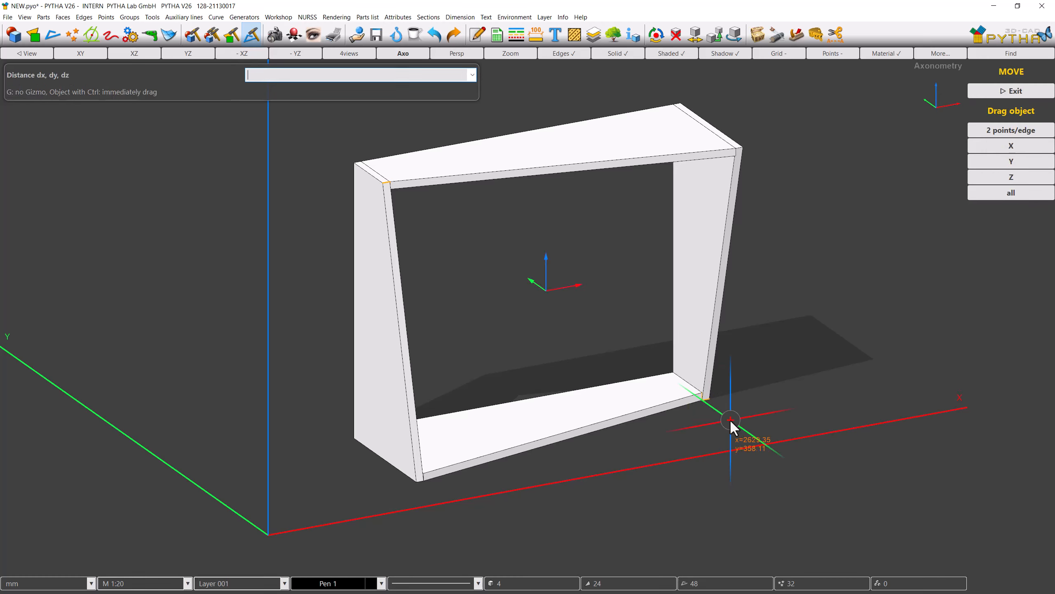
drag(531, 279, 522, 269)
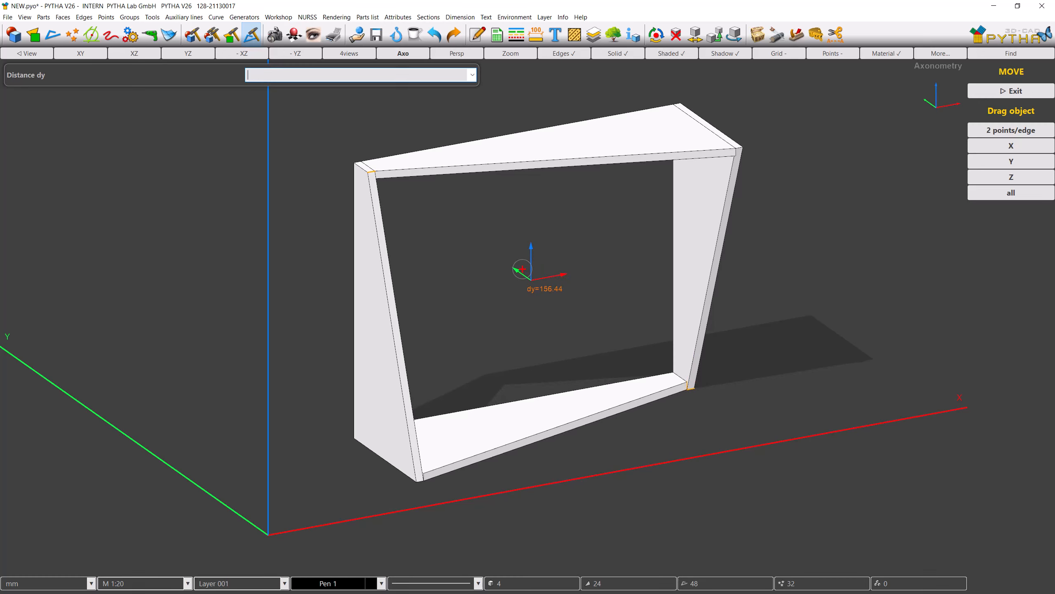
text(200)
key(Return)
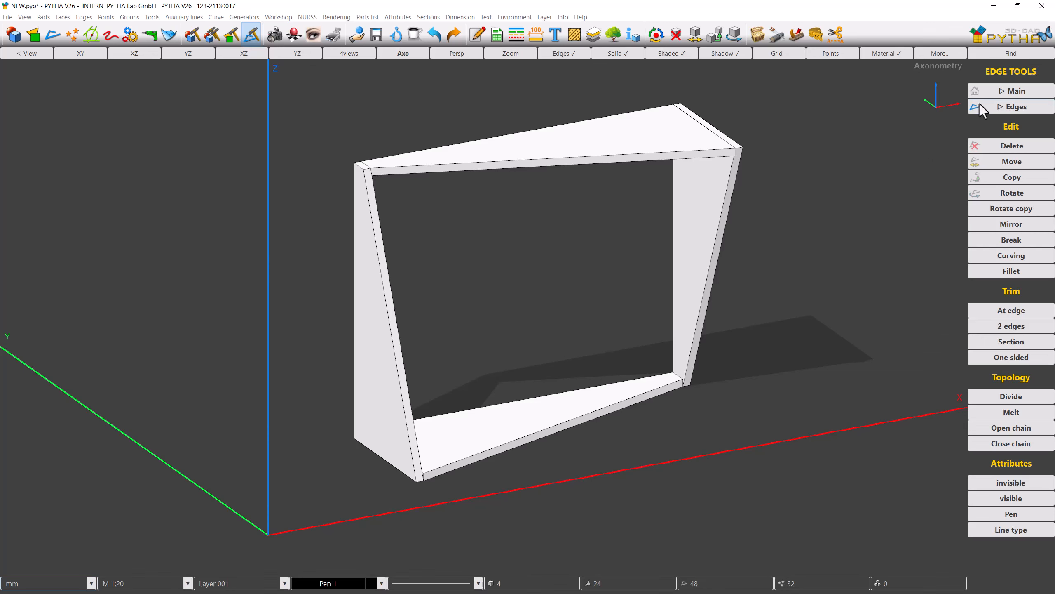
Use Multiple copy to create 5 intermediate uprights transforming from the left upright into the right one.
click(987, 94)
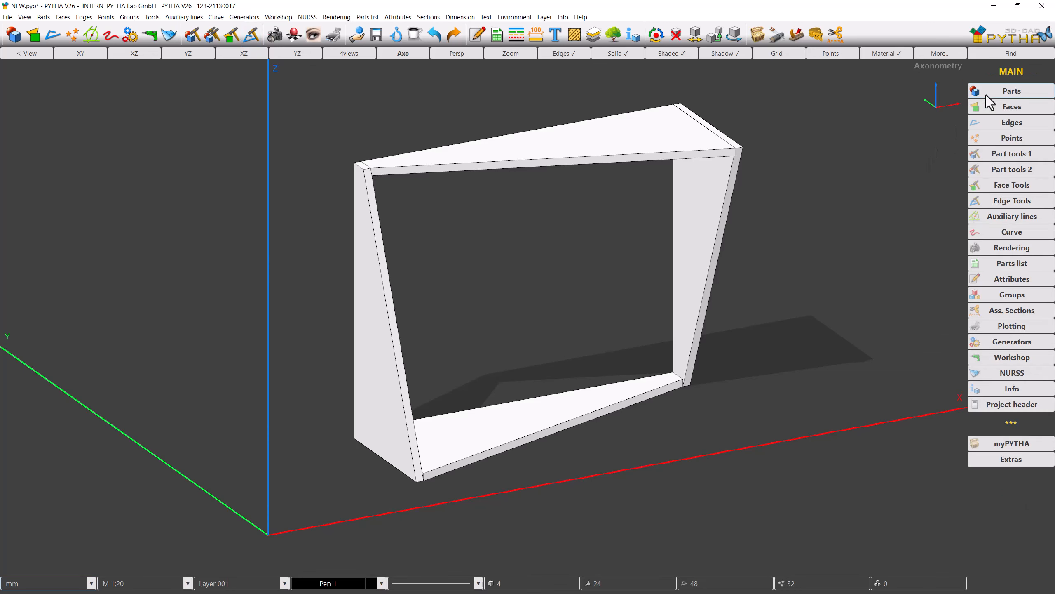
click(989, 156)
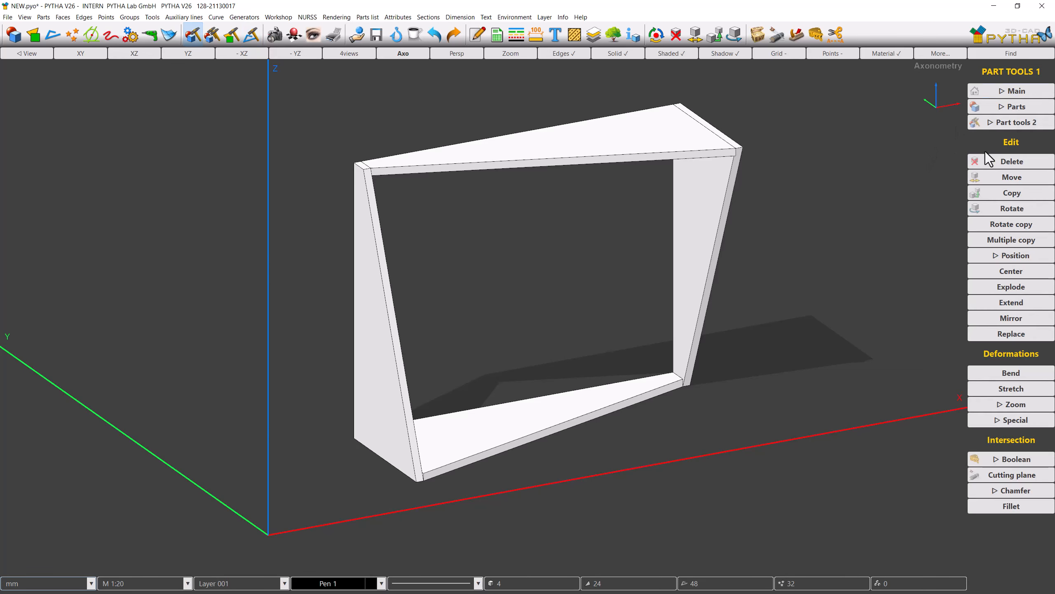
click(985, 243)
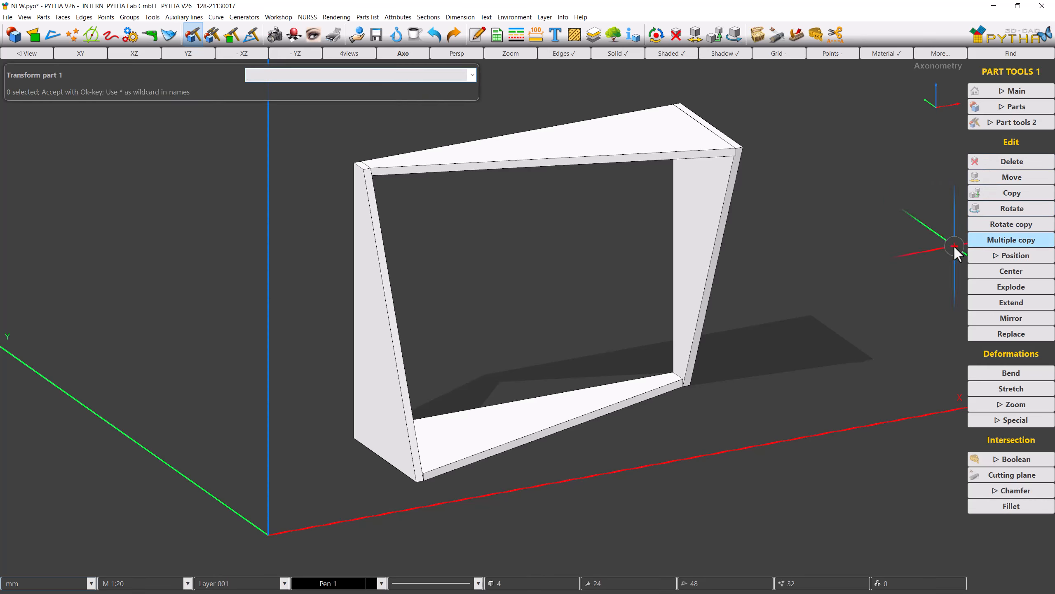
click(401, 339)
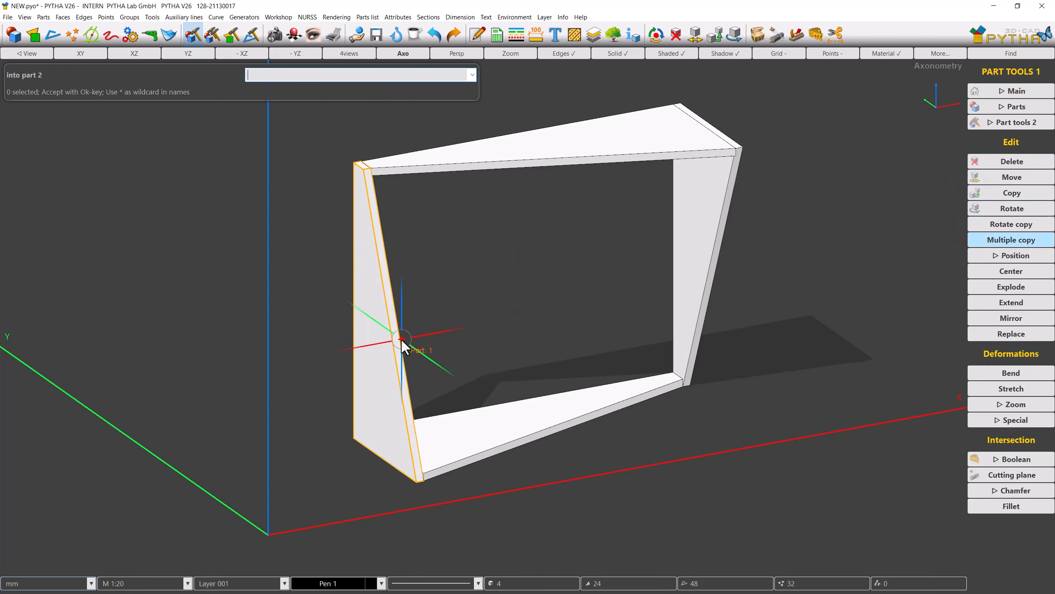
click(695, 242)
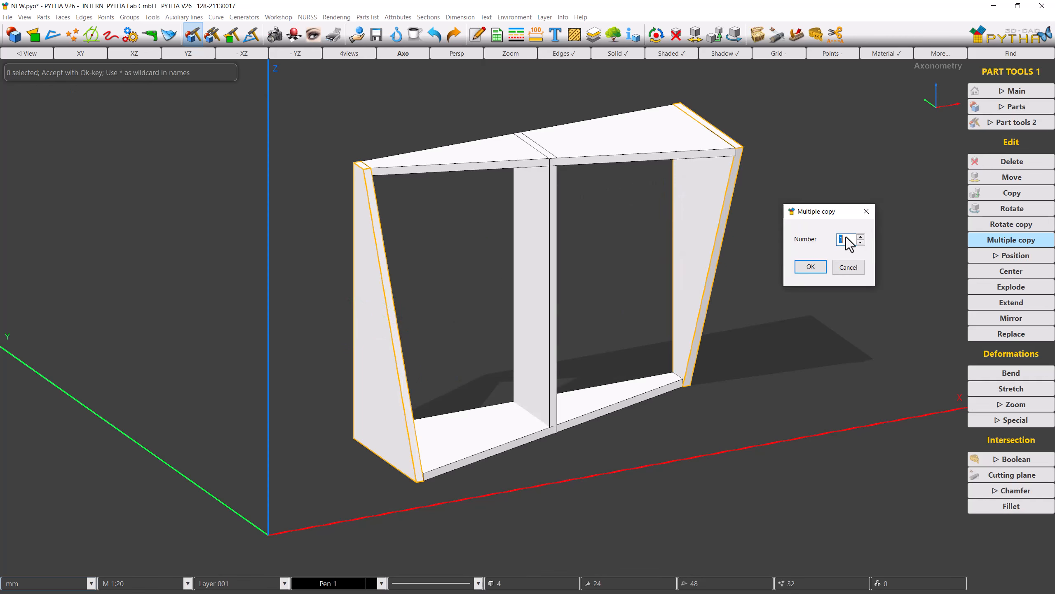
click(860, 237)
click(860, 237)
click(860, 237)
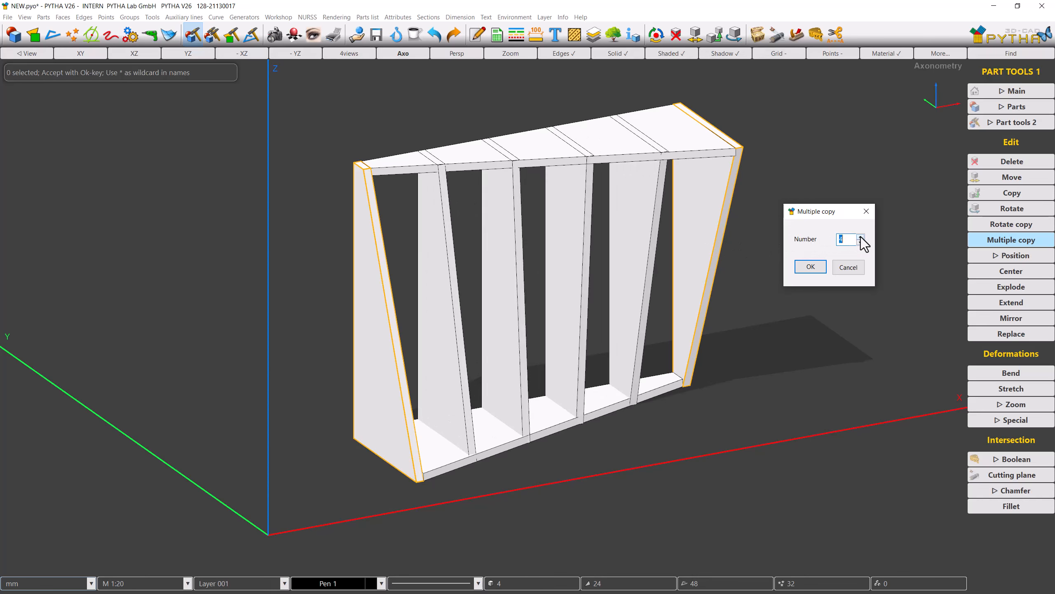
click(860, 237)
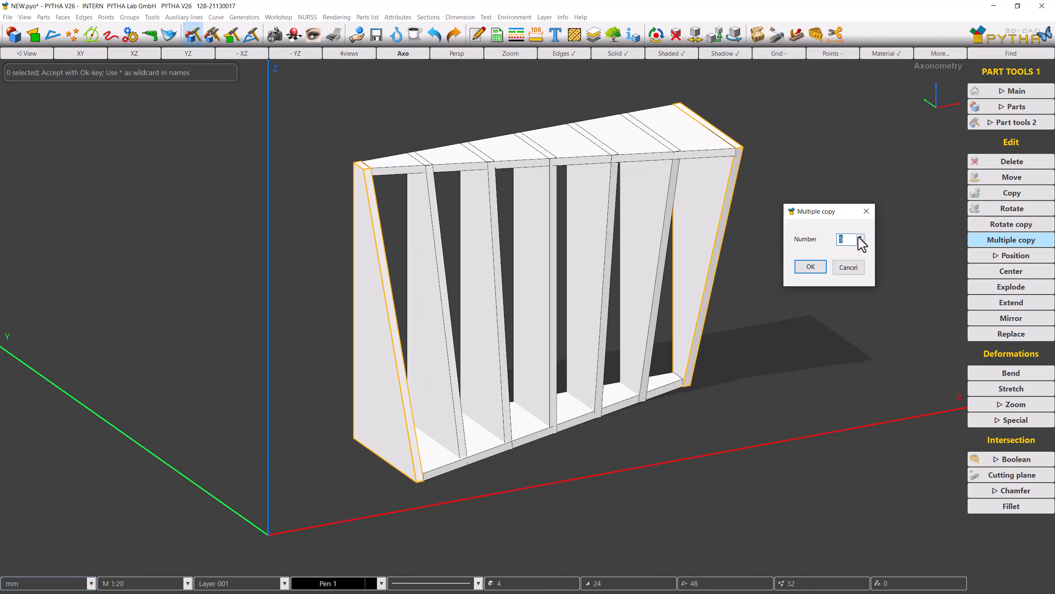
click(821, 266)
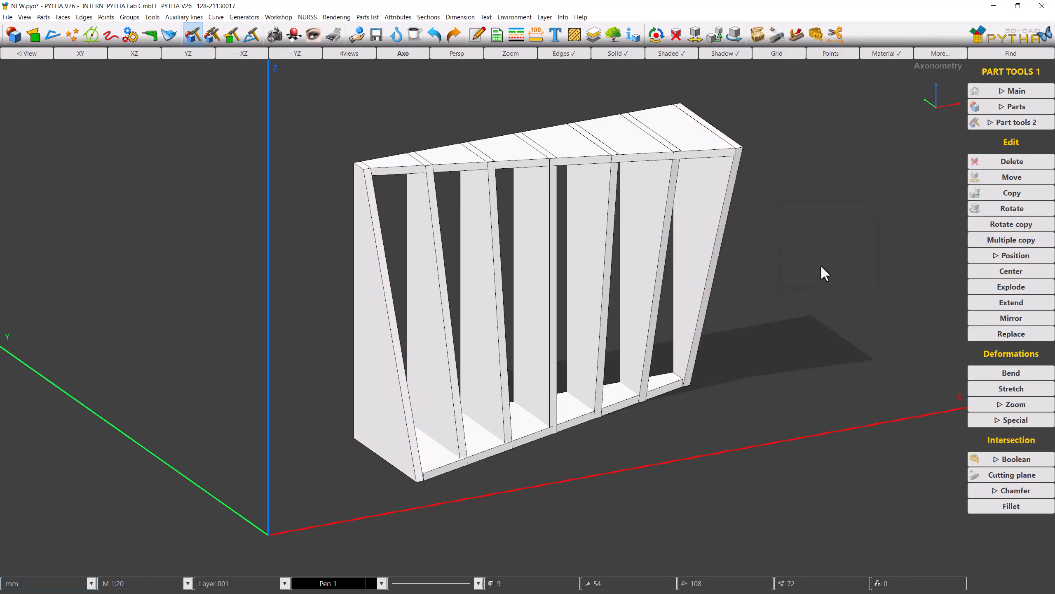
Use Multiple copy to create 5 intermediate shelves transforming from the top board into the bottom board.
middle_drag(820, 264, 690, 295)
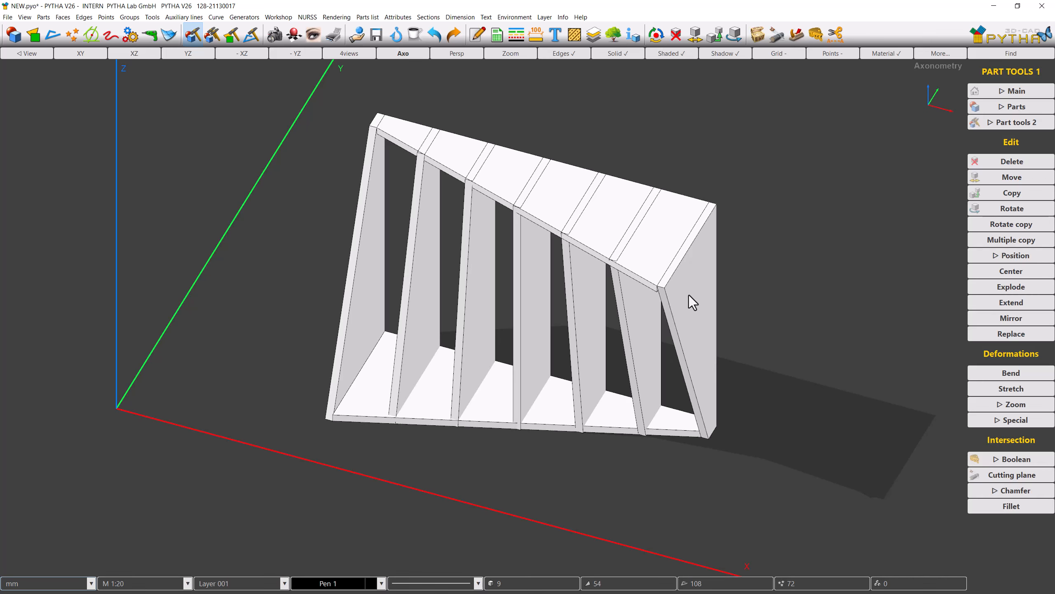
click(997, 240)
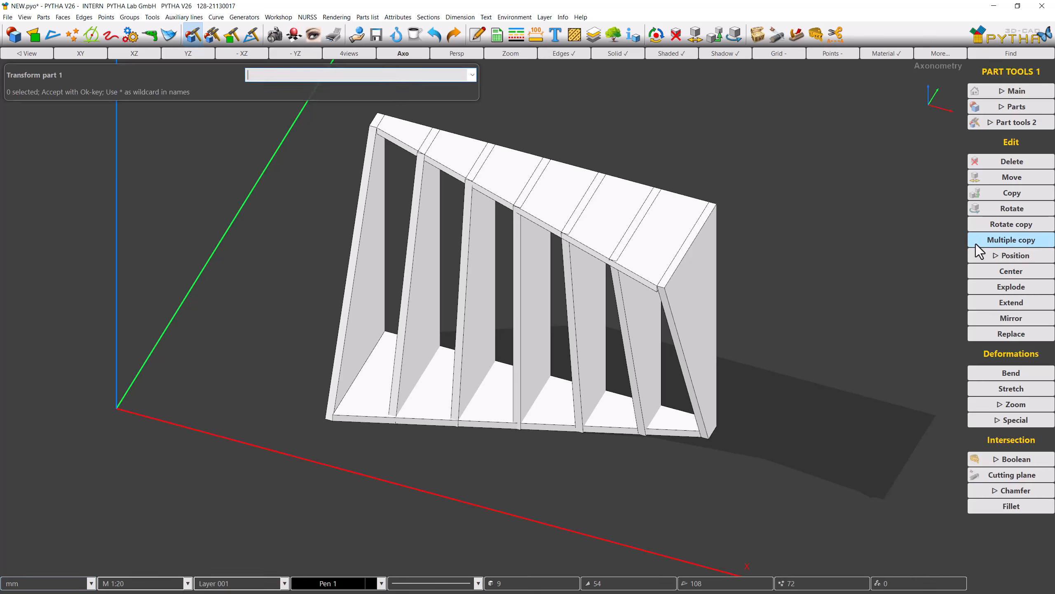
click(610, 216)
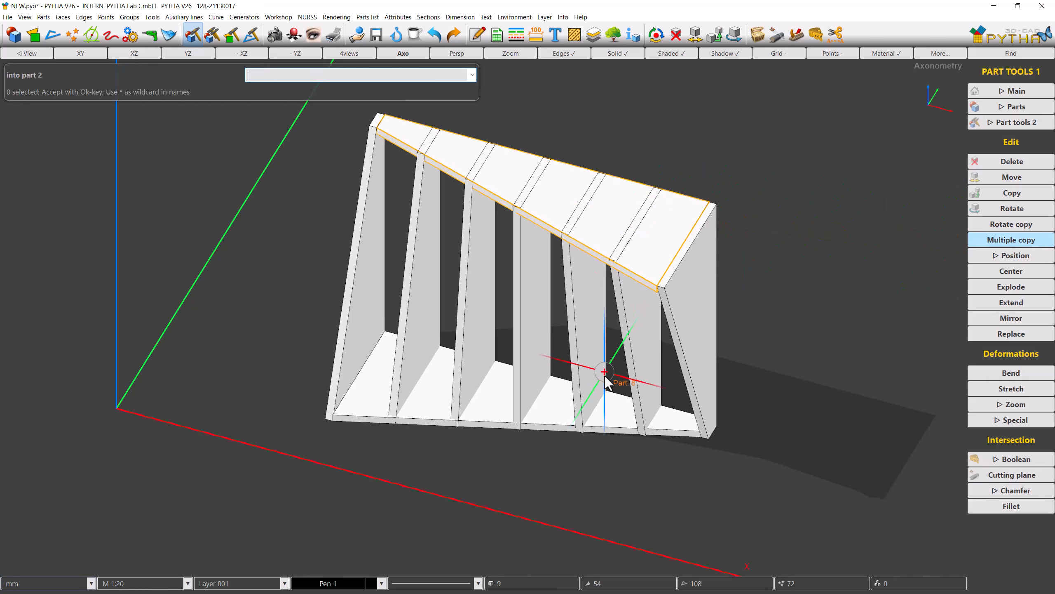
click(610, 415)
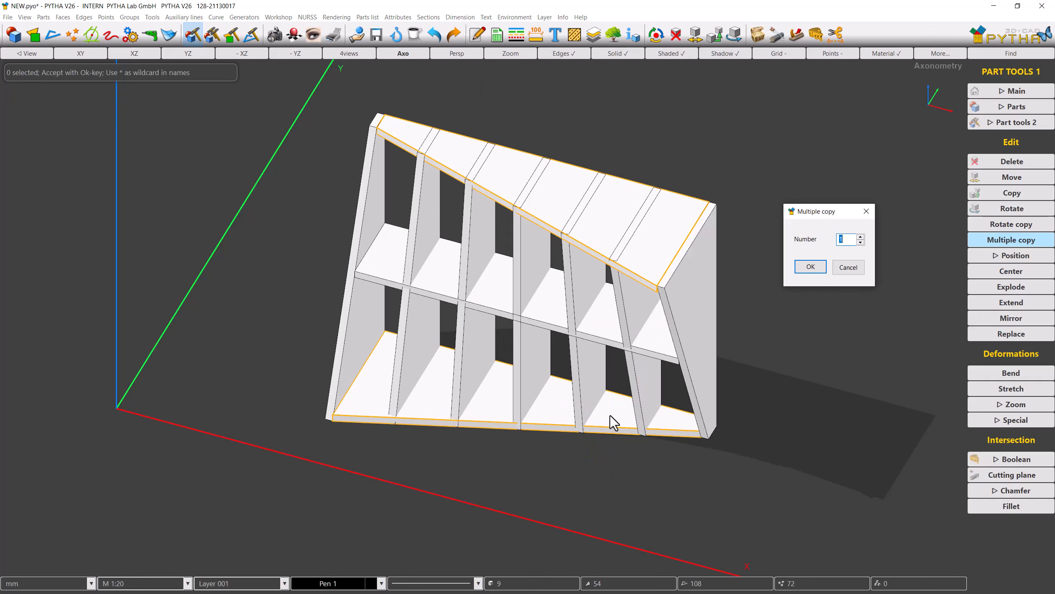
click(861, 237)
click(860, 236)
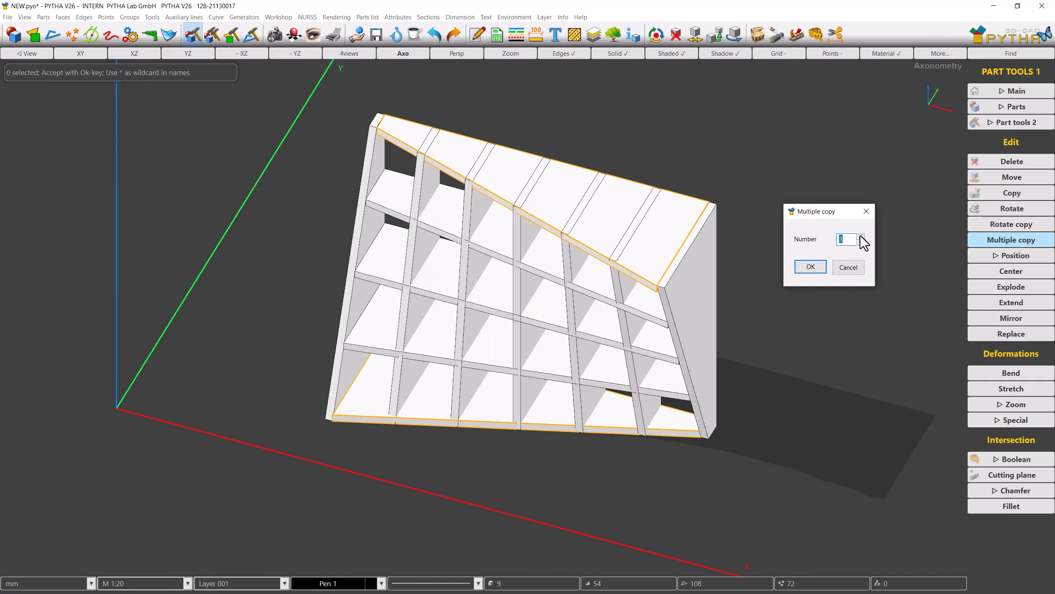
click(861, 236)
click(860, 237)
click(814, 267)
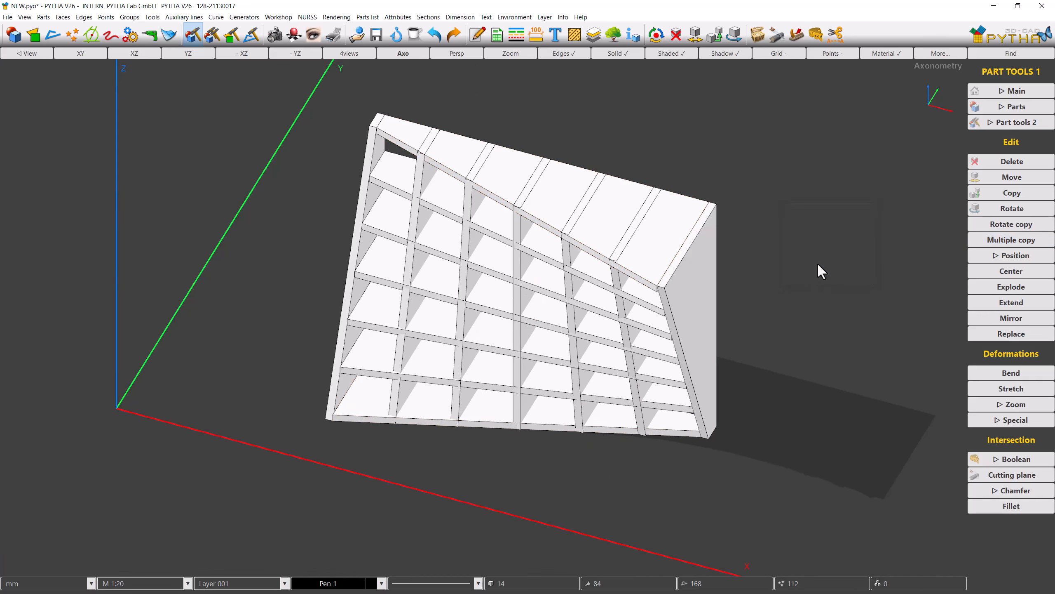
Redo the division of the horizontal boards into separate pieces between the uprights.
middle_drag(817, 264, 788, 243)
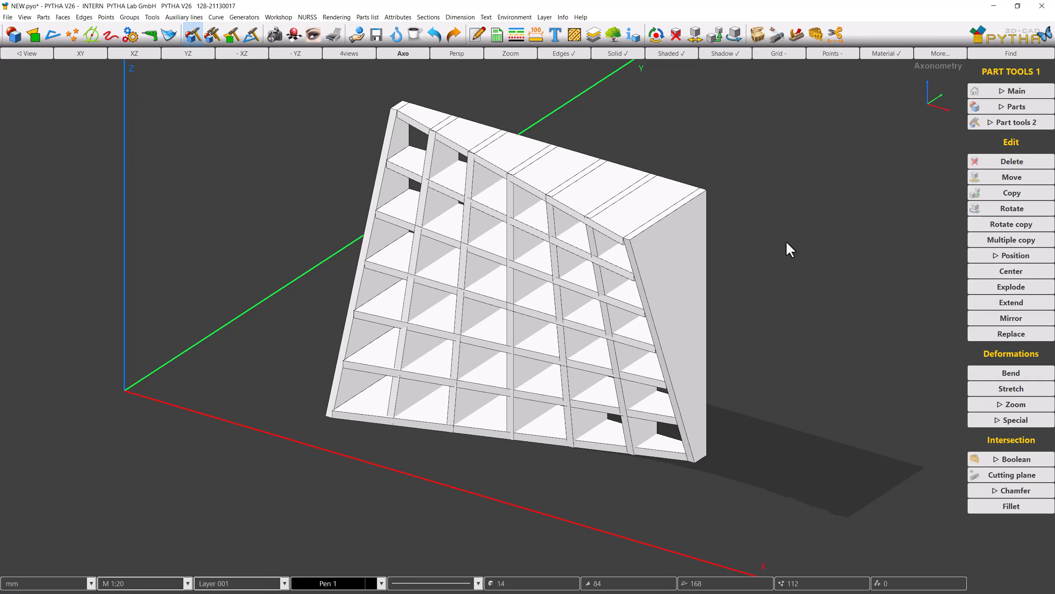
key(ctrl+y)
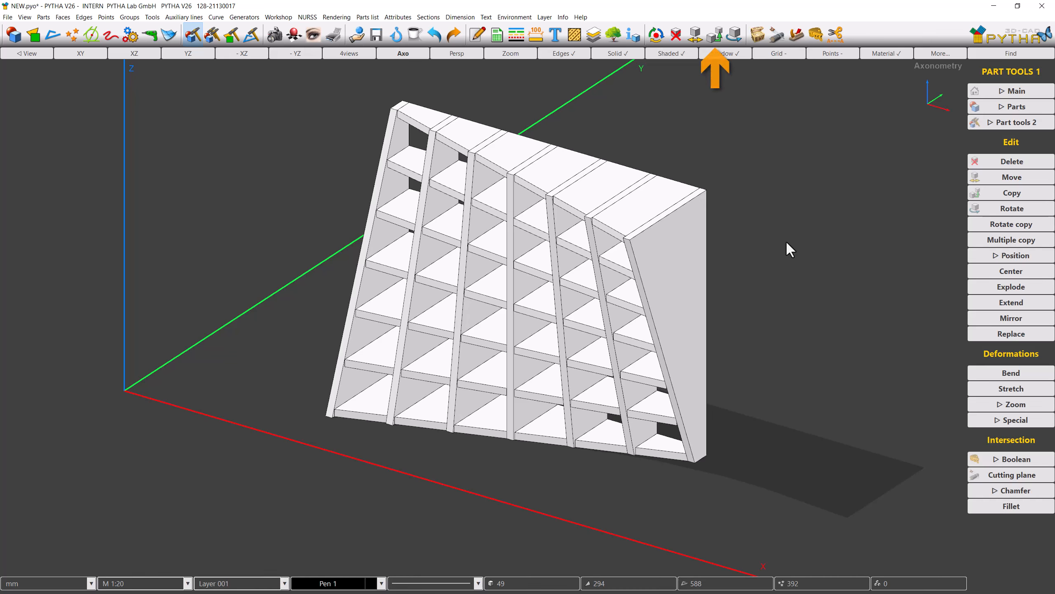
Copy the rightmost piece of the top board along Y to a free spot behind the shelf.
click(719, 40)
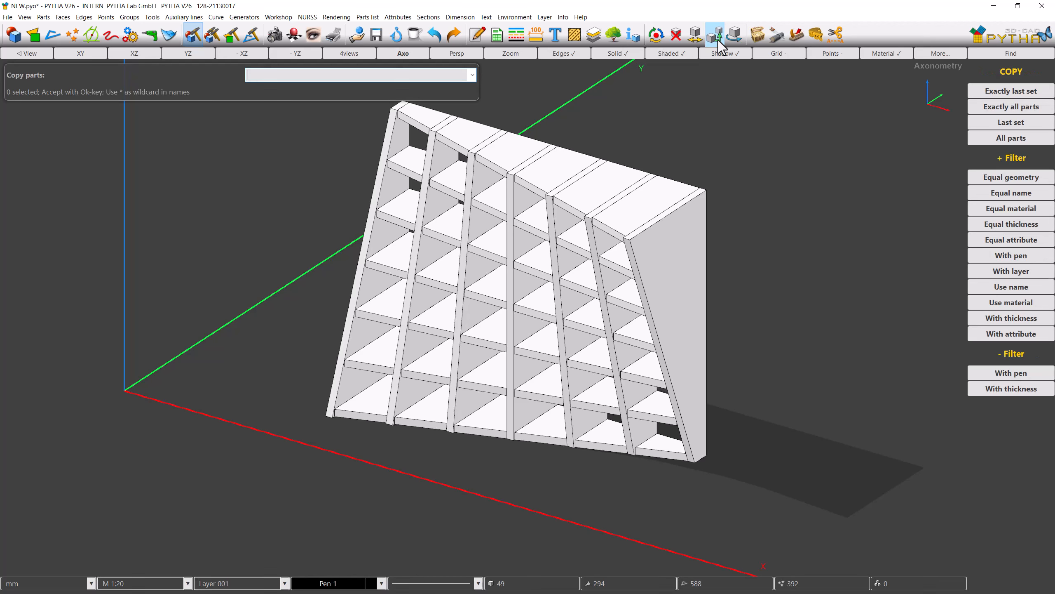
click(635, 205)
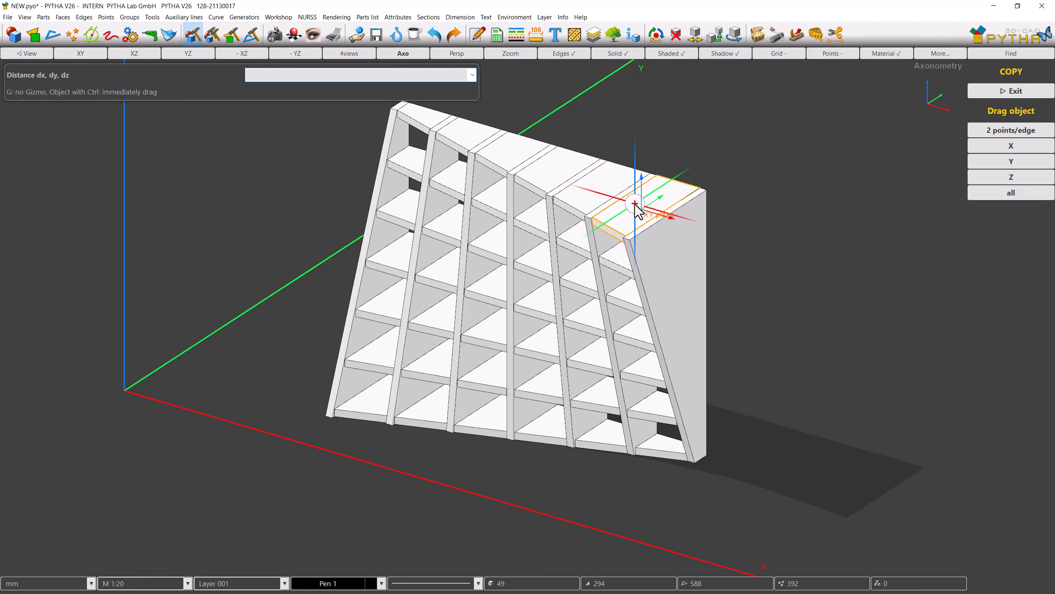
drag(661, 197, 764, 127)
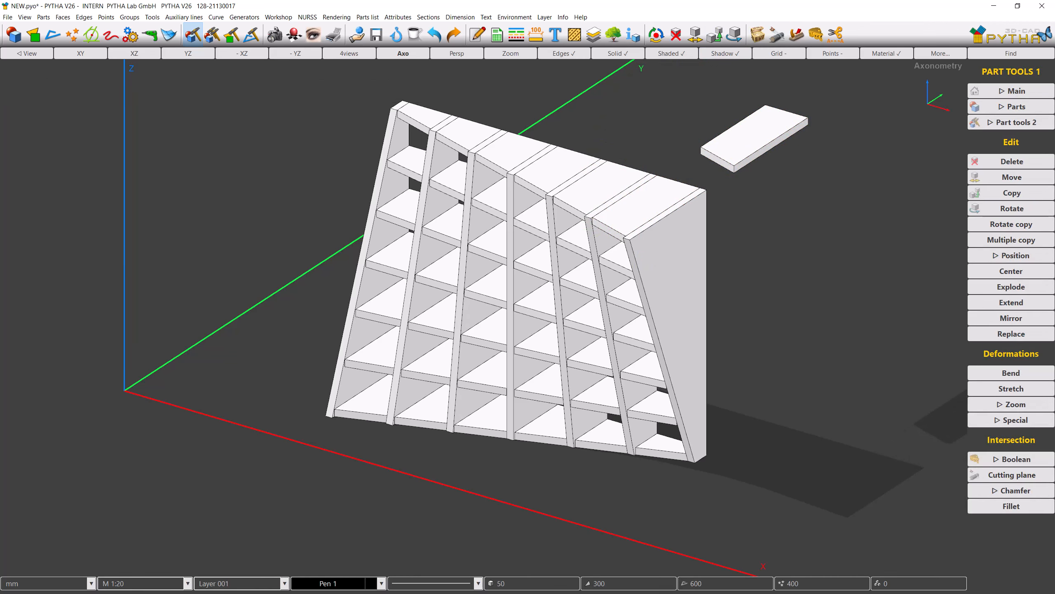
Switch the editing mode to faces and copy the top face of the detached board along X beside it.
scroll(763, 128, up, 6)
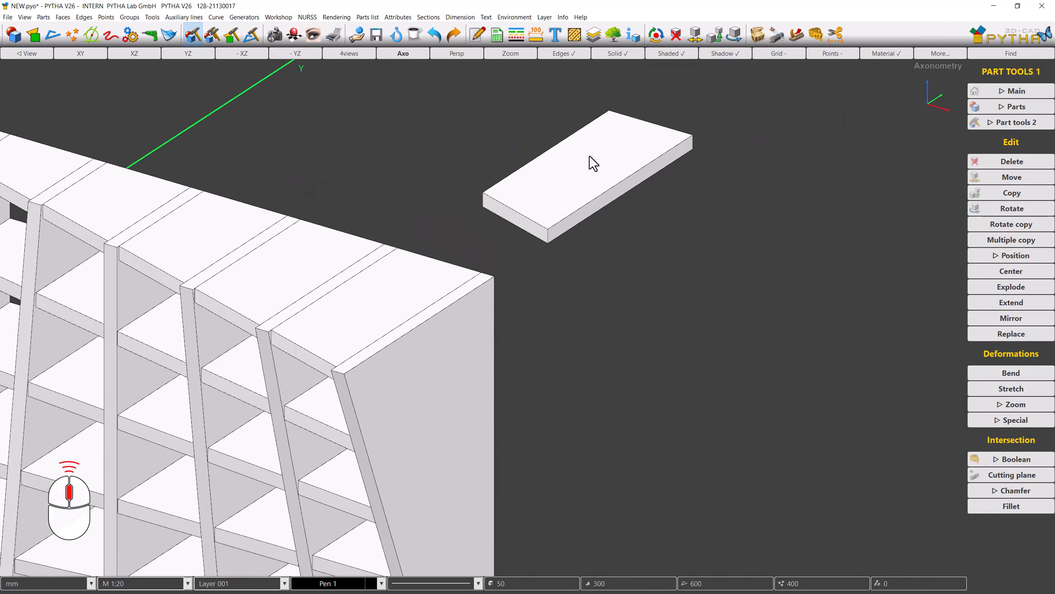
middle_drag(590, 156, 301, 220)
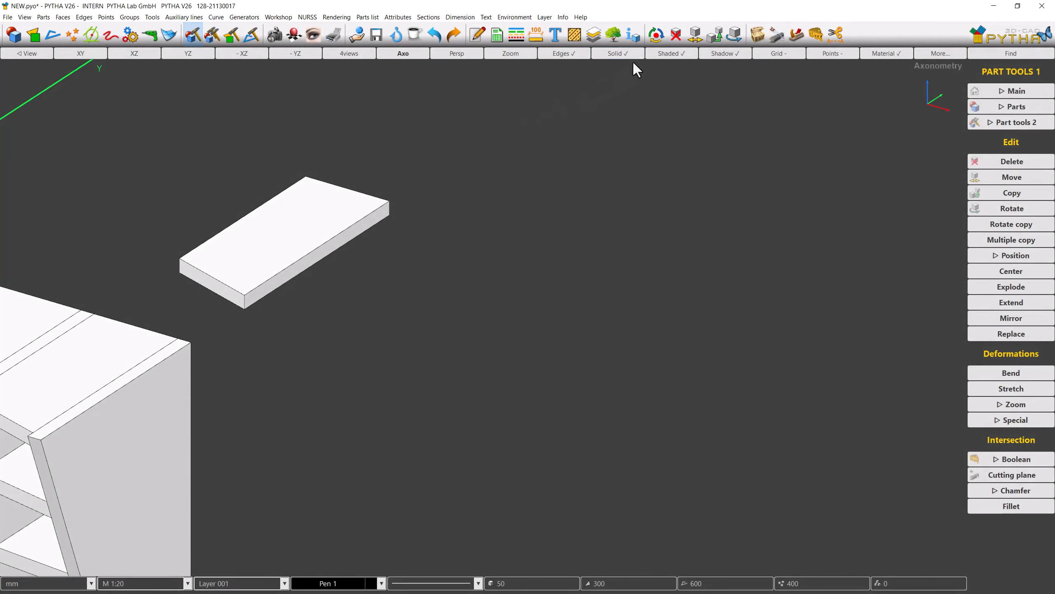
click(654, 39)
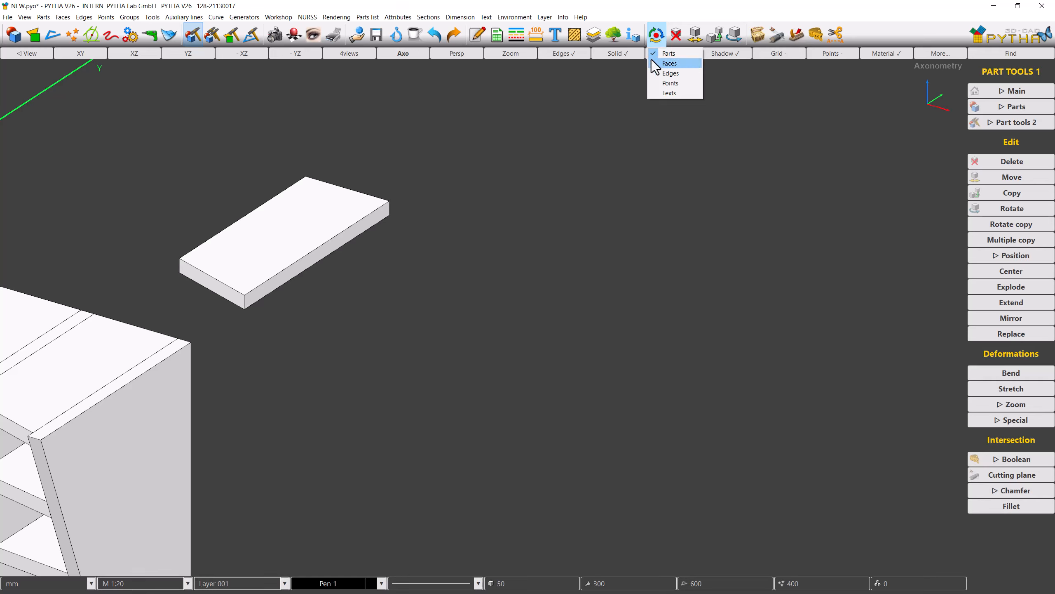
click(653, 62)
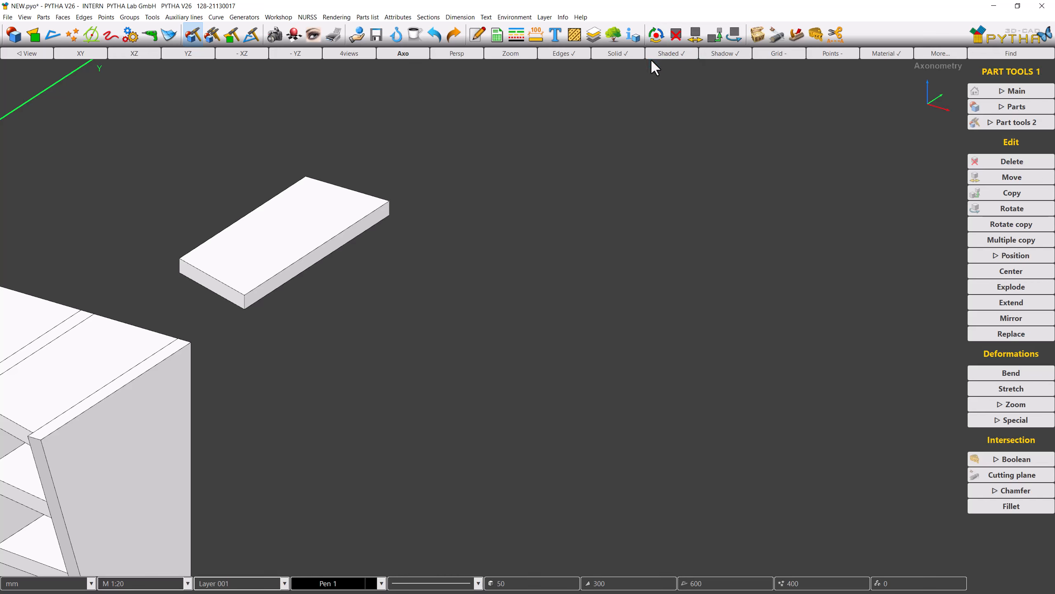
click(717, 41)
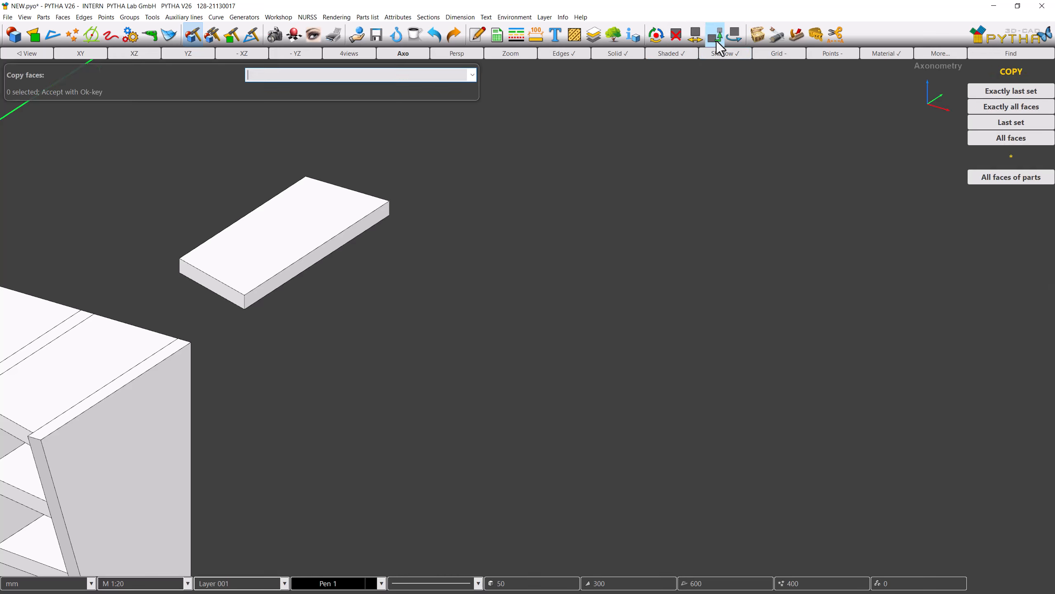
click(318, 227)
drag(308, 245, 486, 316)
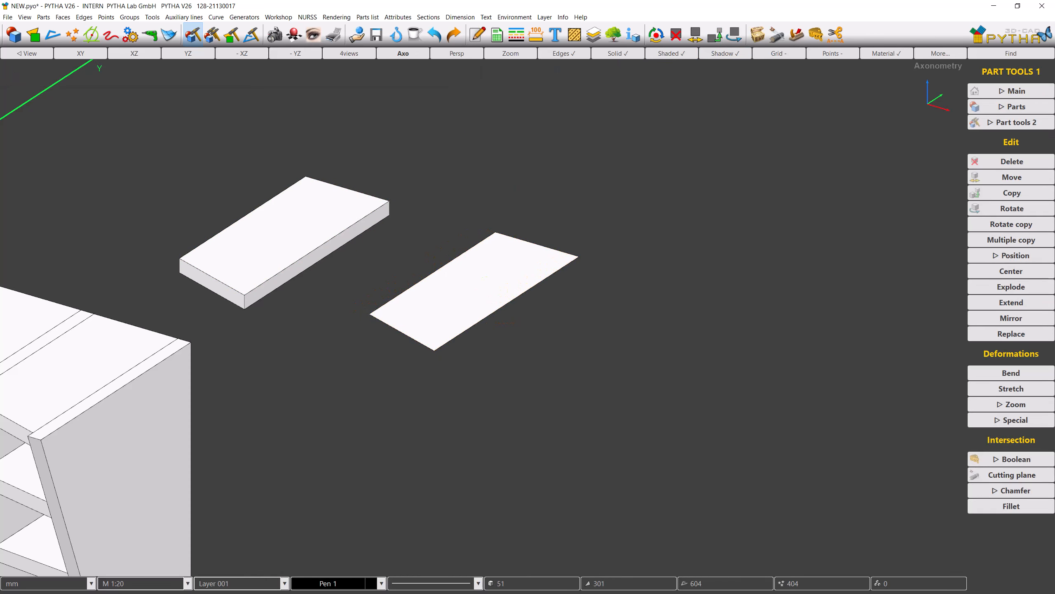
Switch the editing mode to edges and copy the copied face's front short edge and adjoining long edge along X beside it.
click(656, 43)
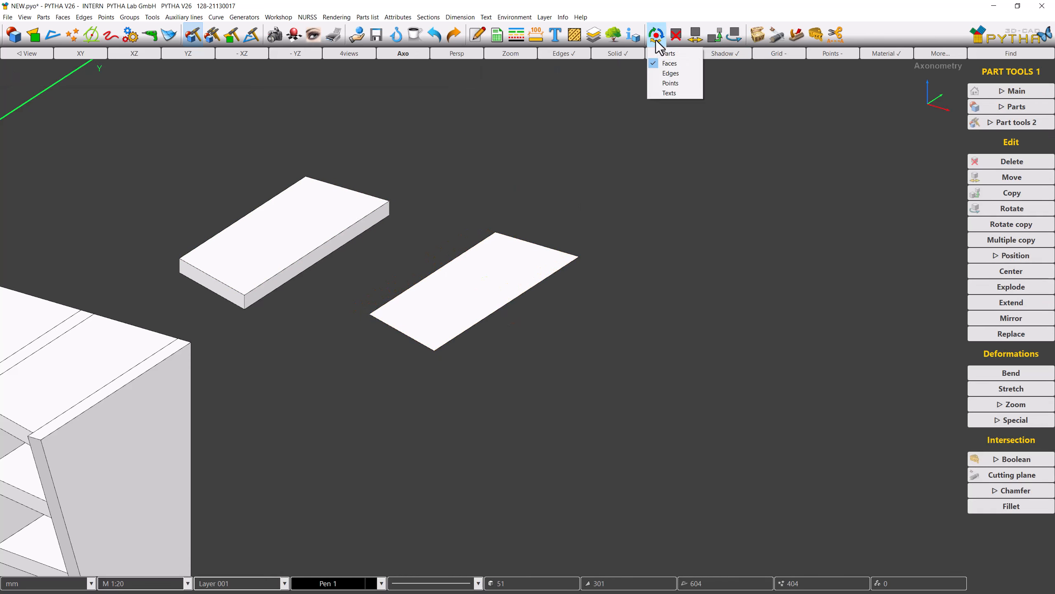
click(656, 72)
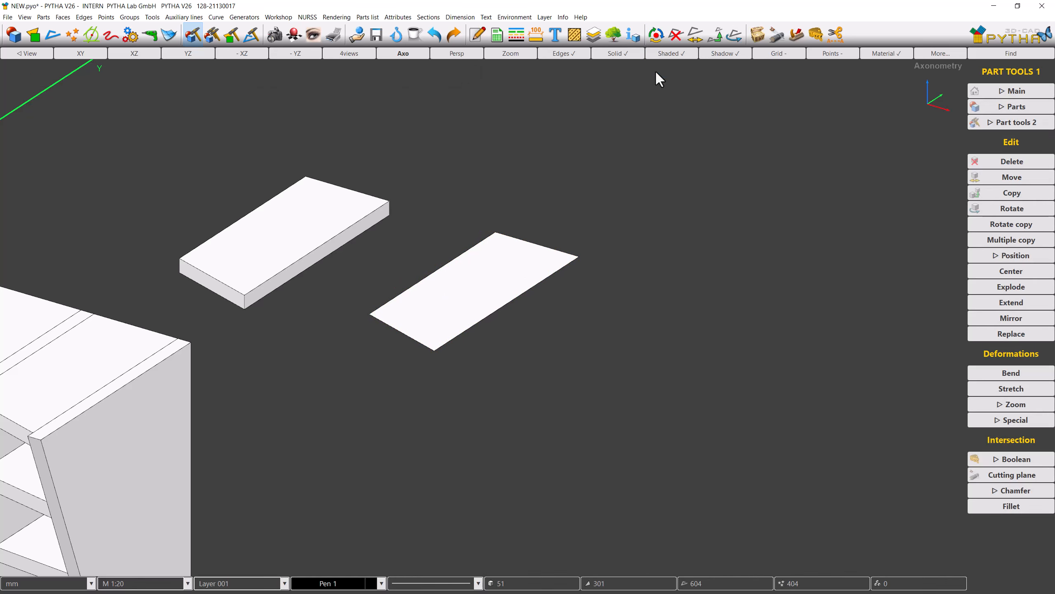
click(716, 38)
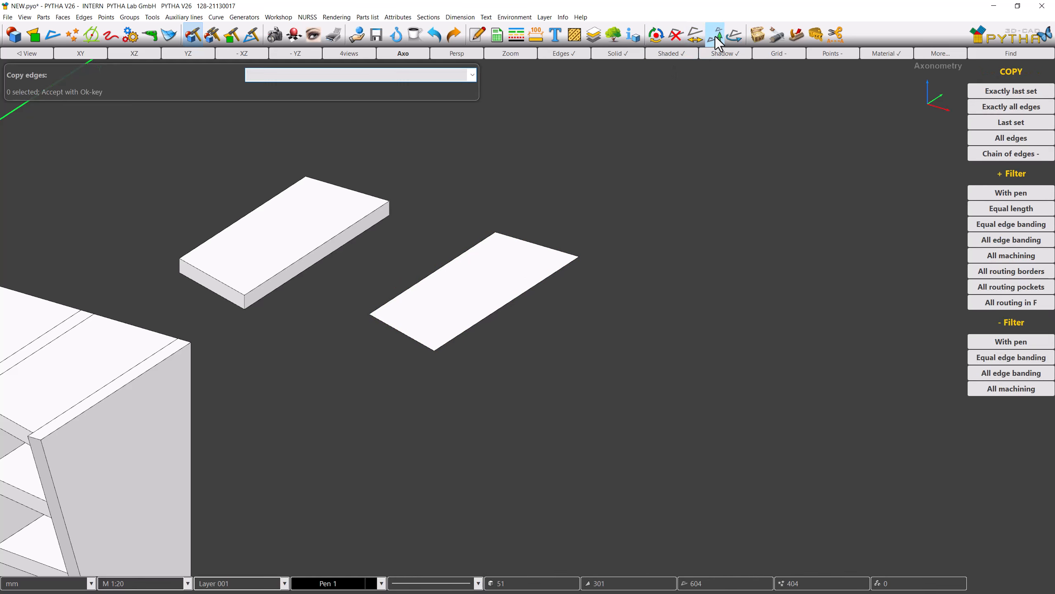
click(450, 333)
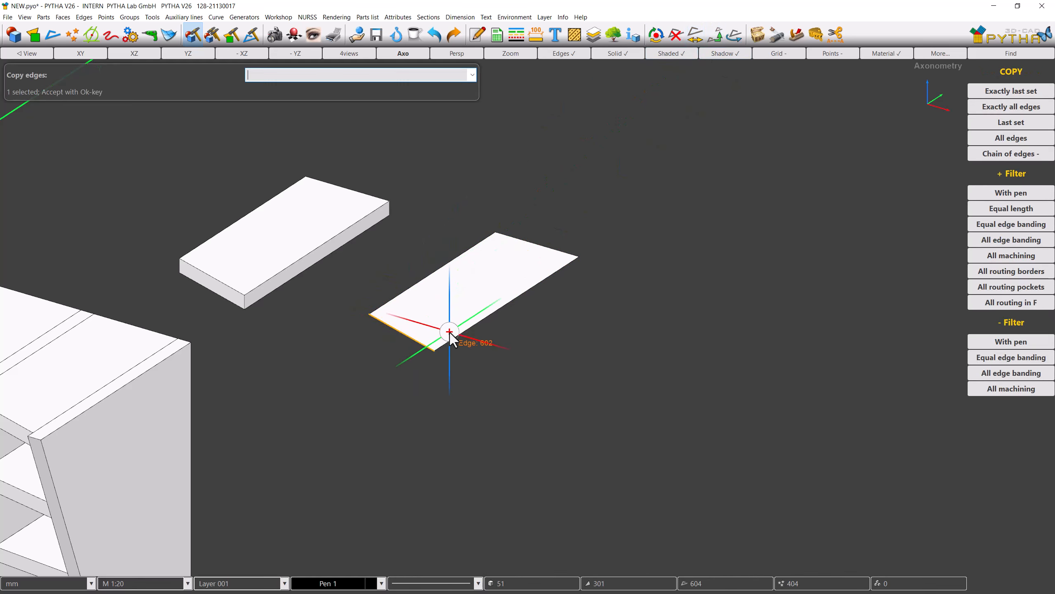
click(455, 333)
right_click(454, 332)
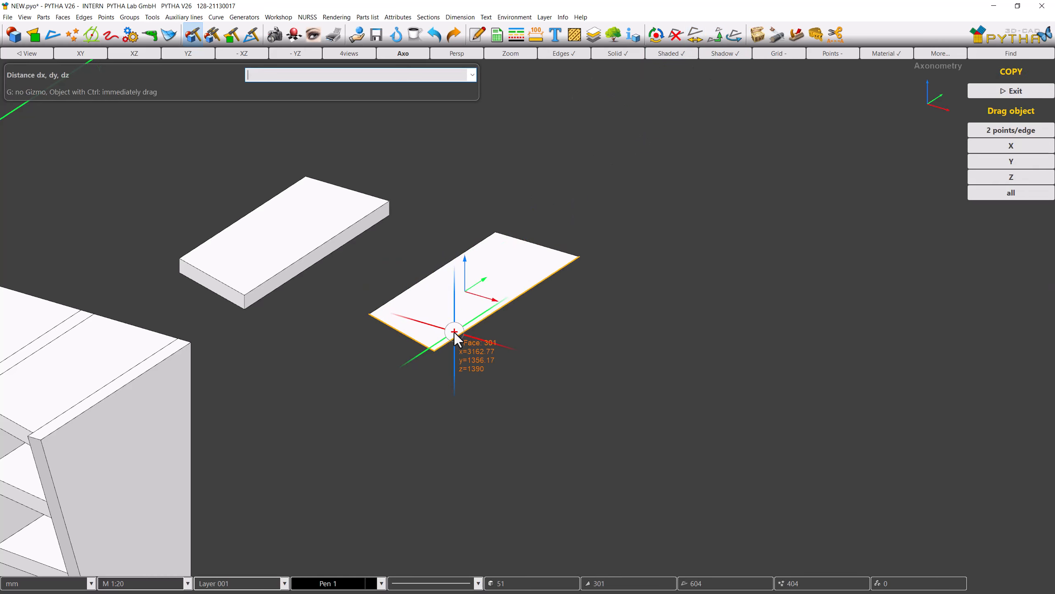
drag(493, 302, 662, 354)
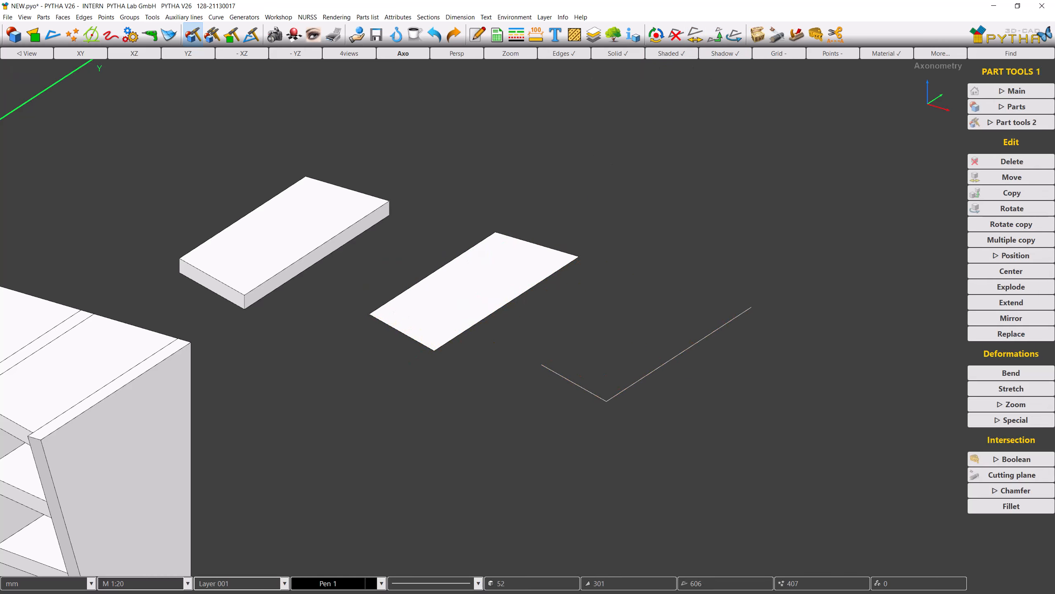